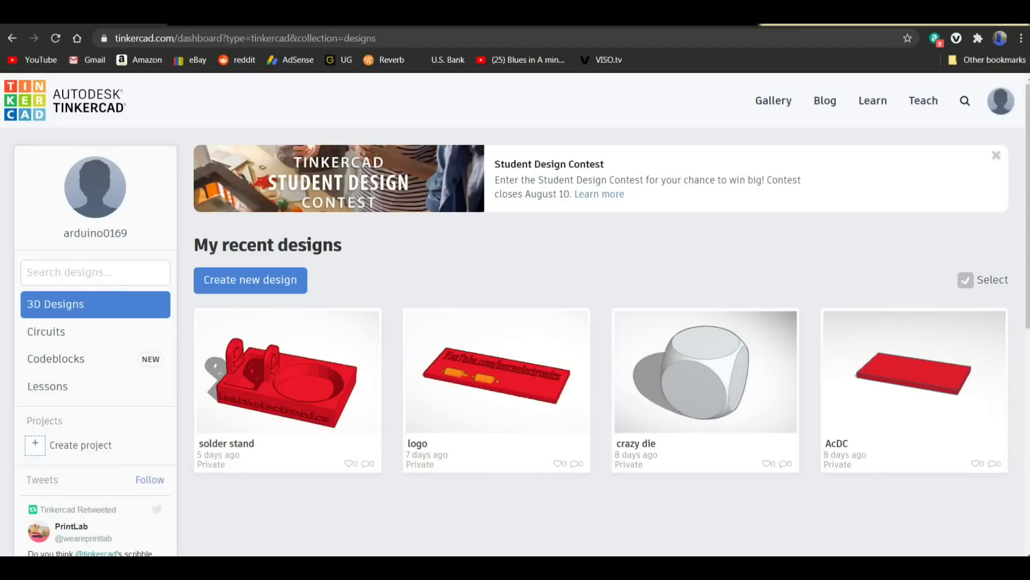
- Start a new circuit design from the dashboard's Circuits section
mouse_move(296, 433)
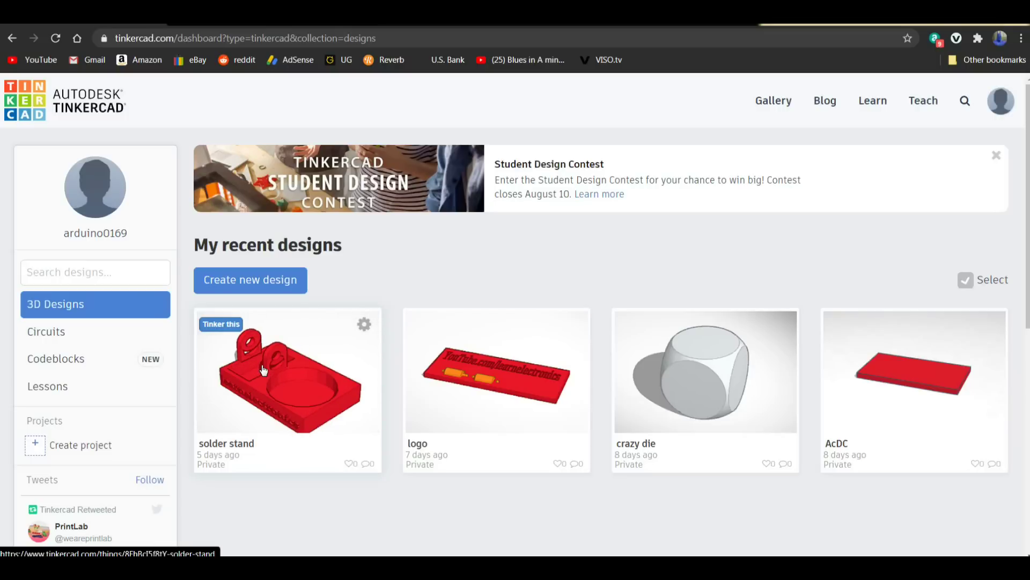
click(59, 336)
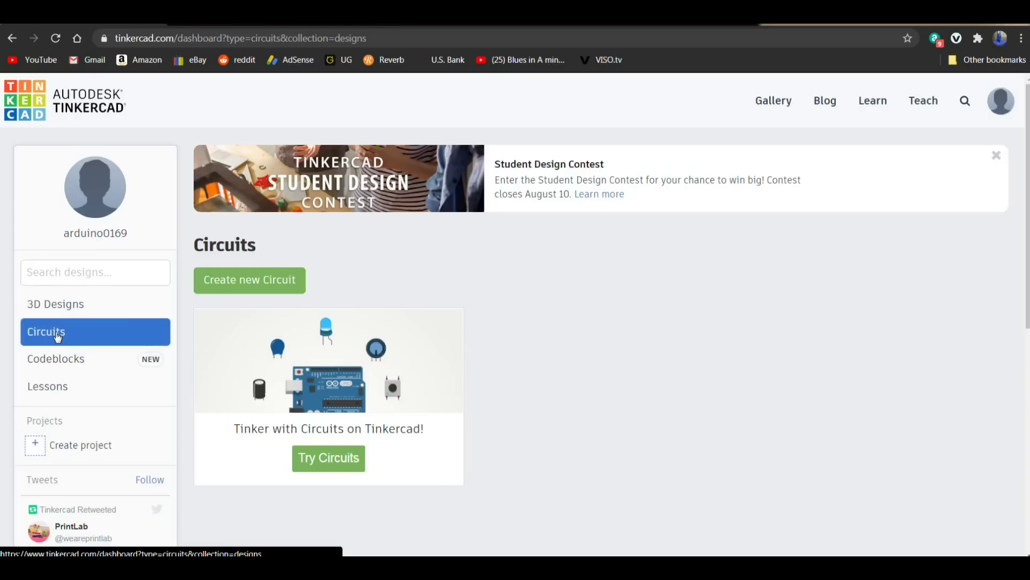
click(249, 280)
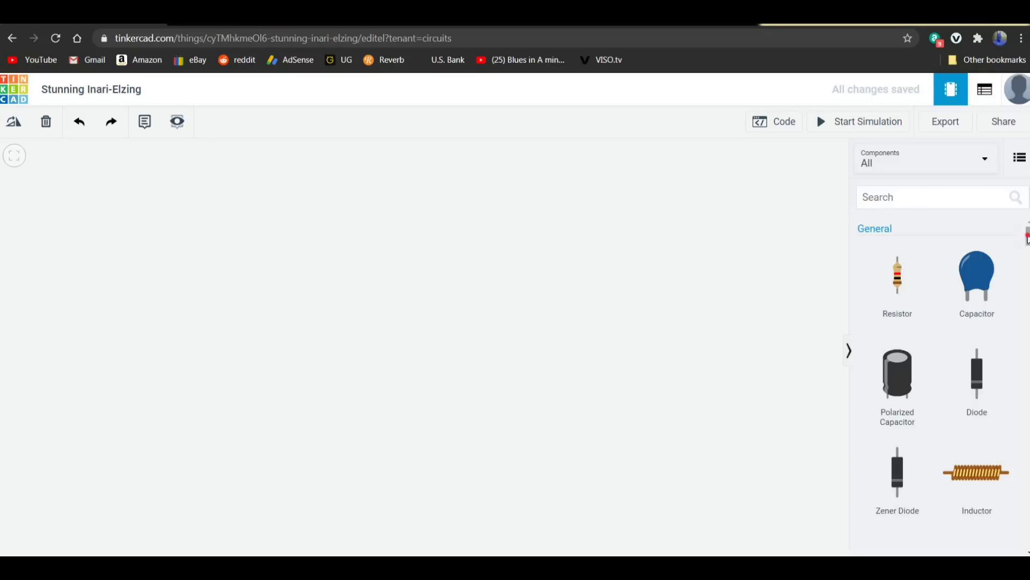
- Place a 9V battery on the canvas, rotated so its terminals face right
scroll(1027, 236, down, 10)
scroll(934, 385, down, 20)
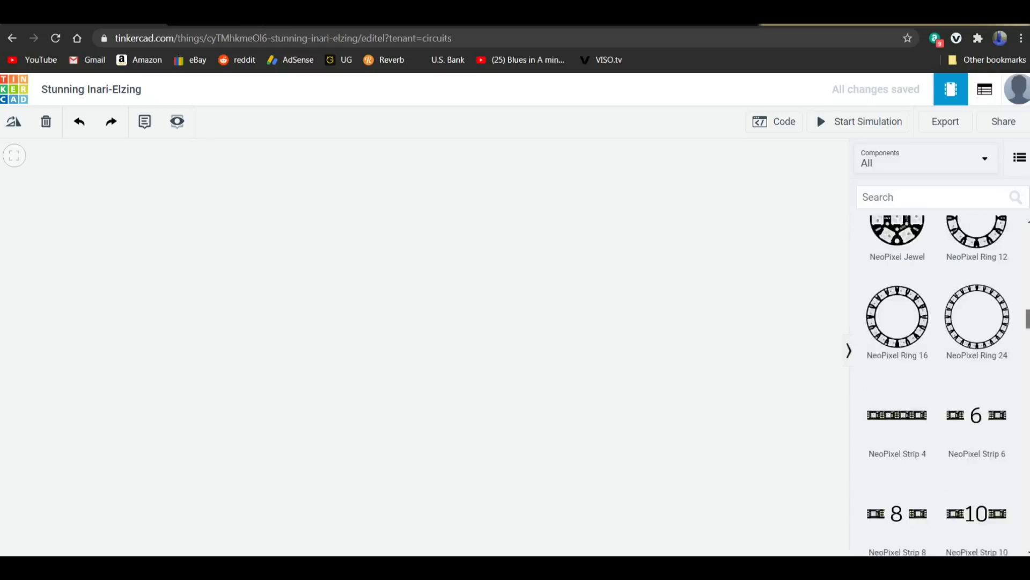
scroll(901, 322, down, 5)
scroll(901, 322, up, 1)
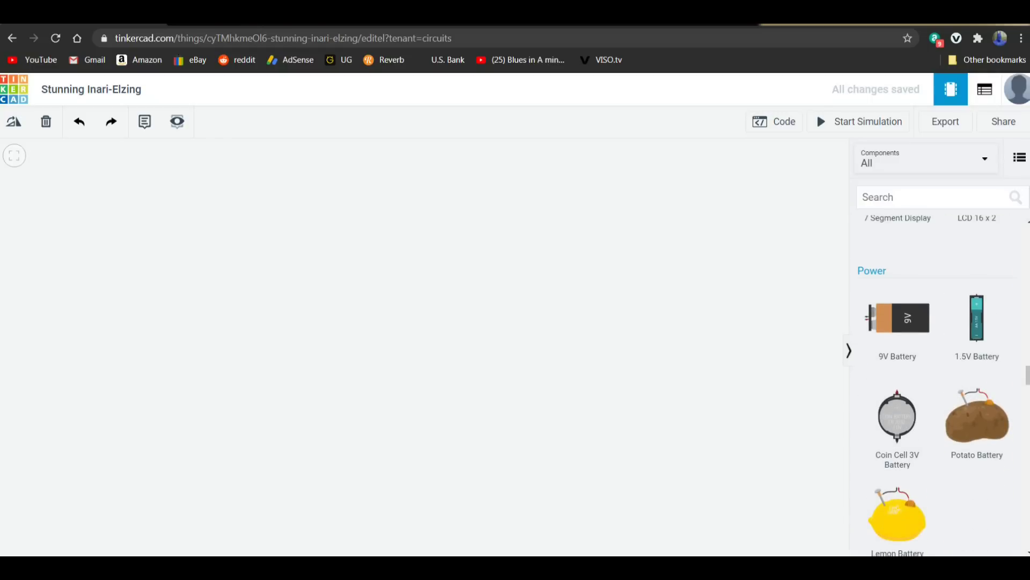
drag(902, 322, 225, 298)
key(r)
key(r)
key(r)
key(r)
key(r)
key(r)
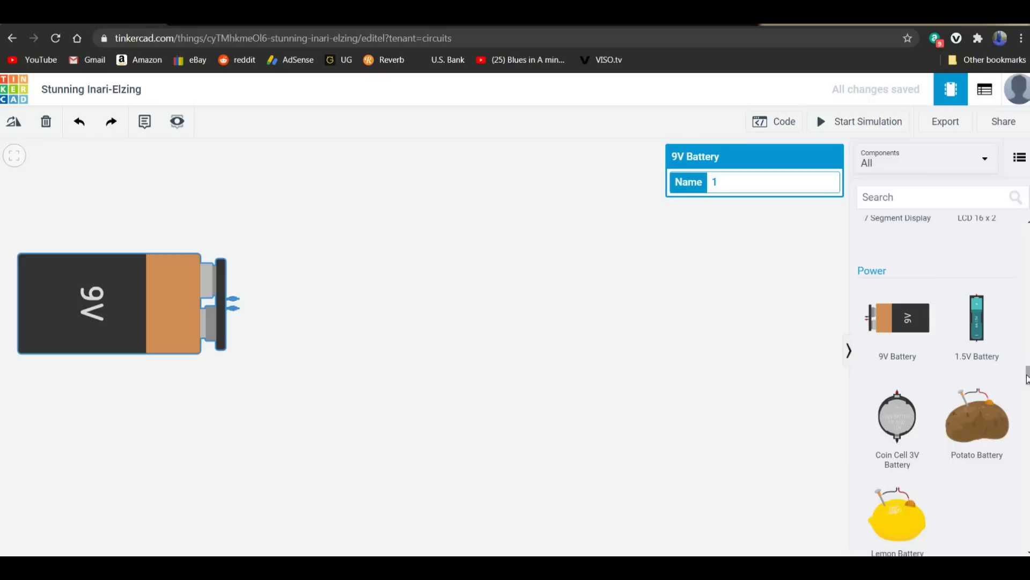
- Add a red LED and a horizontally rotated resistor beside the battery
scroll(1026, 376, up, 3)
scroll(1026, 363, up, 10)
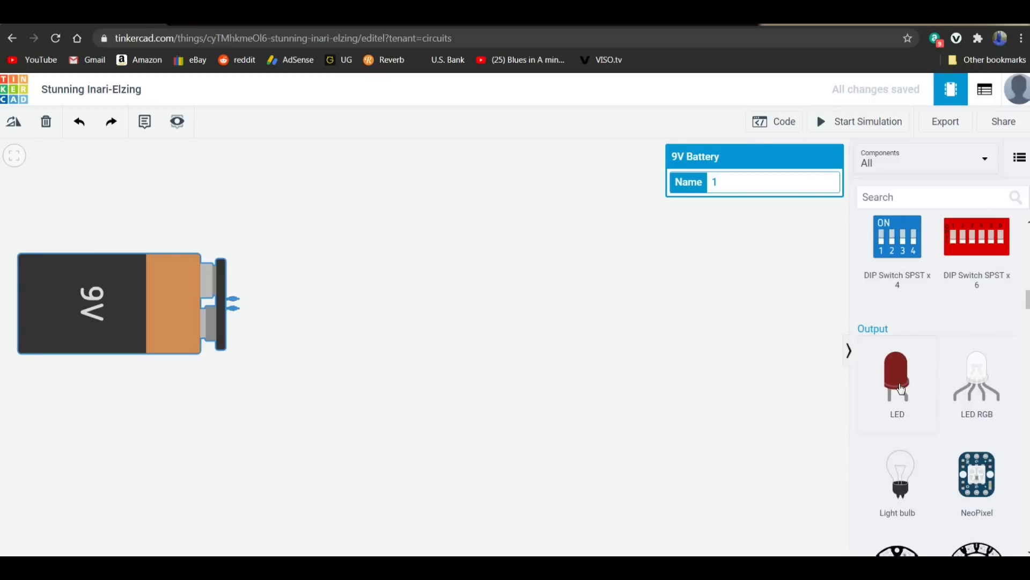
drag(902, 383, 392, 307)
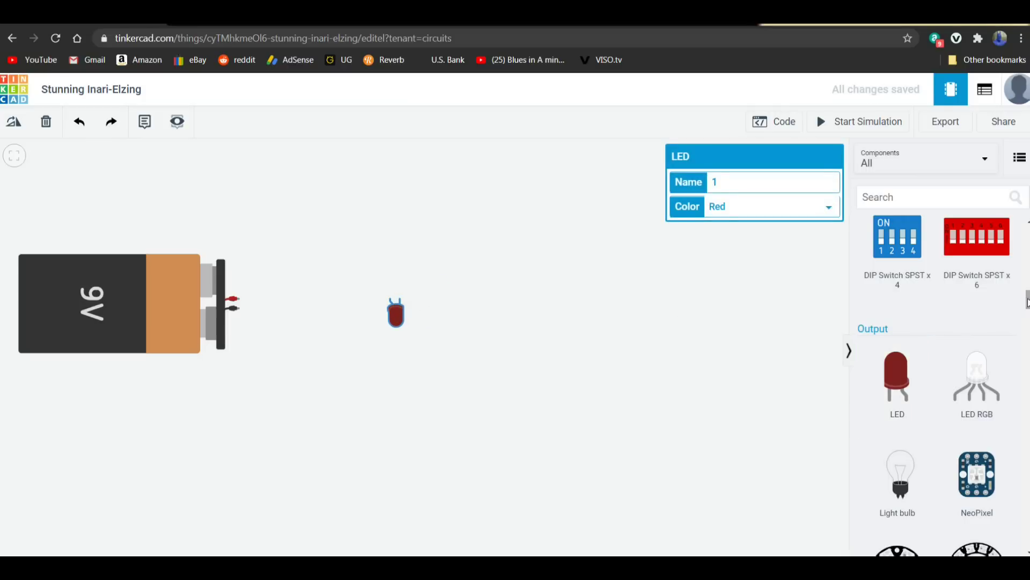
scroll(1006, 229, up, 10)
drag(895, 278, 447, 302)
key(r)
key(r)
key(r)
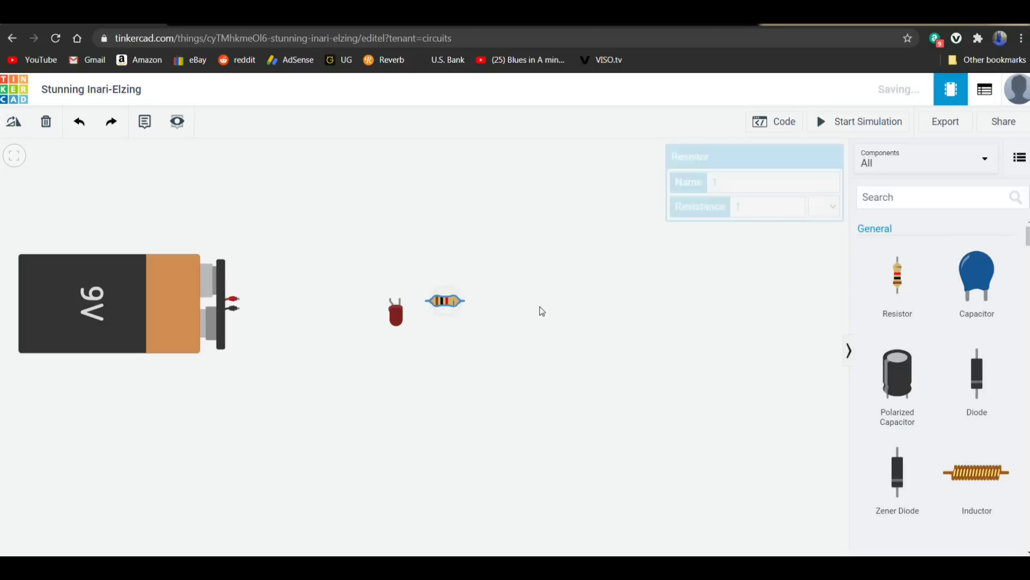
- Set the resistor's resistance to 470 Ω
click(536, 307)
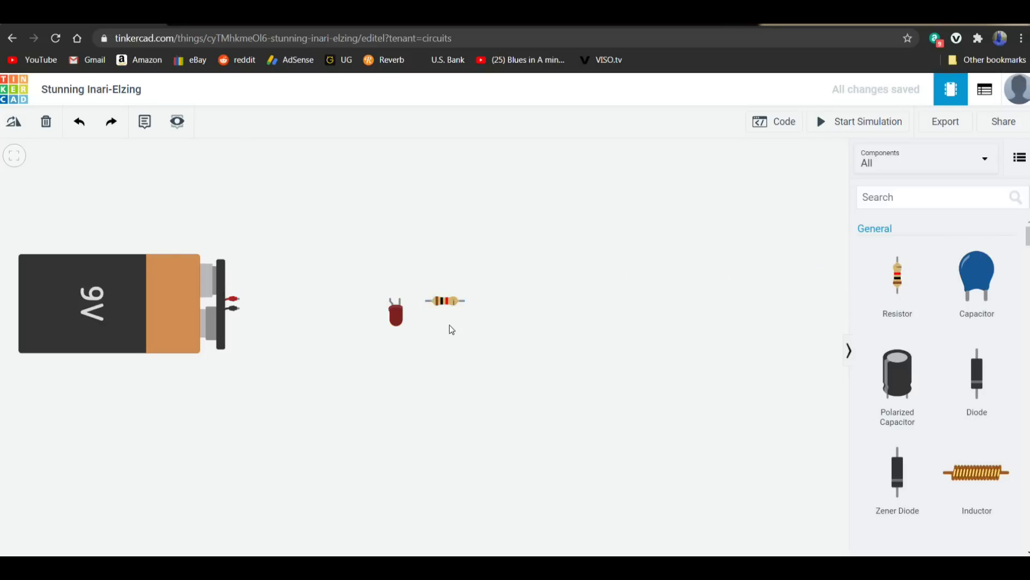
click(447, 302)
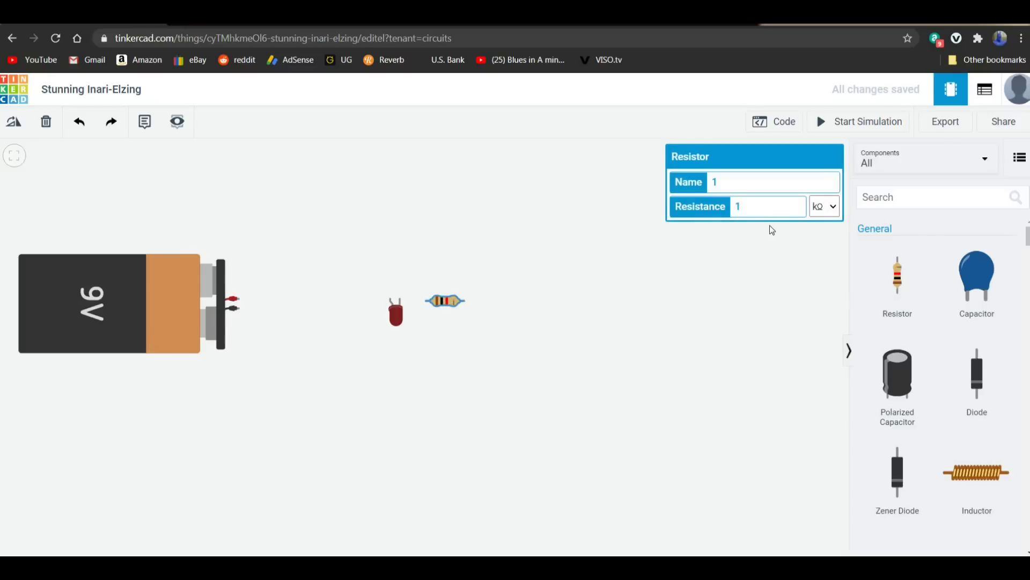
click(752, 205)
double_click(758, 206)
text(470)
click(825, 206)
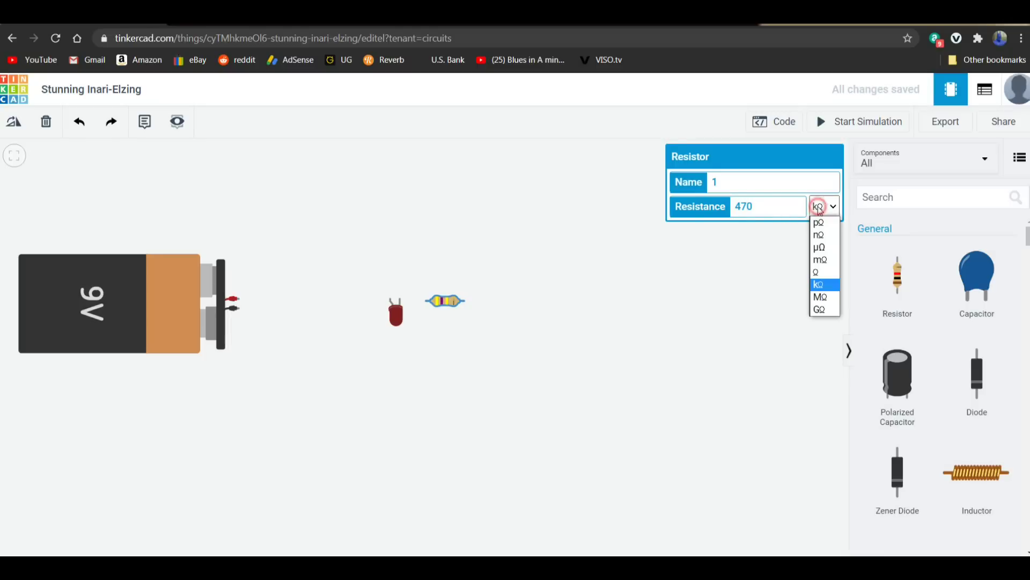
click(824, 272)
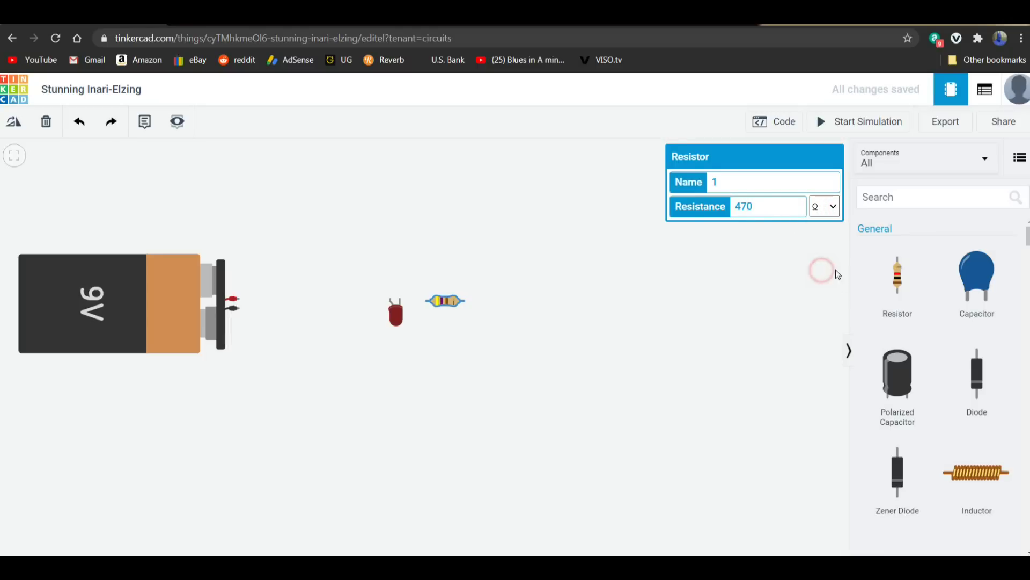
click(443, 279)
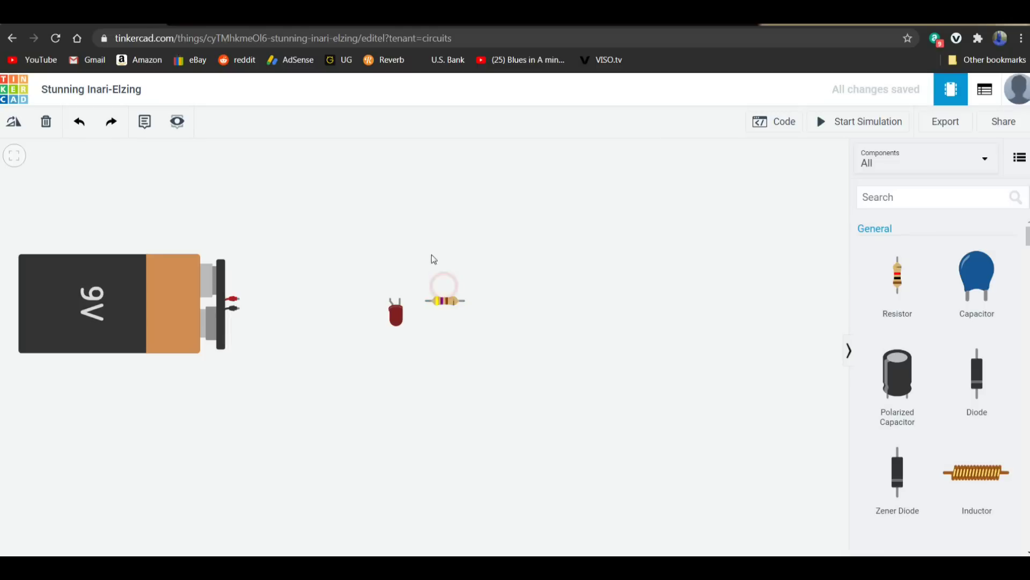
- Wire battery +, LED and resistor into a loop back to battery −, then run the simulation
click(233, 299)
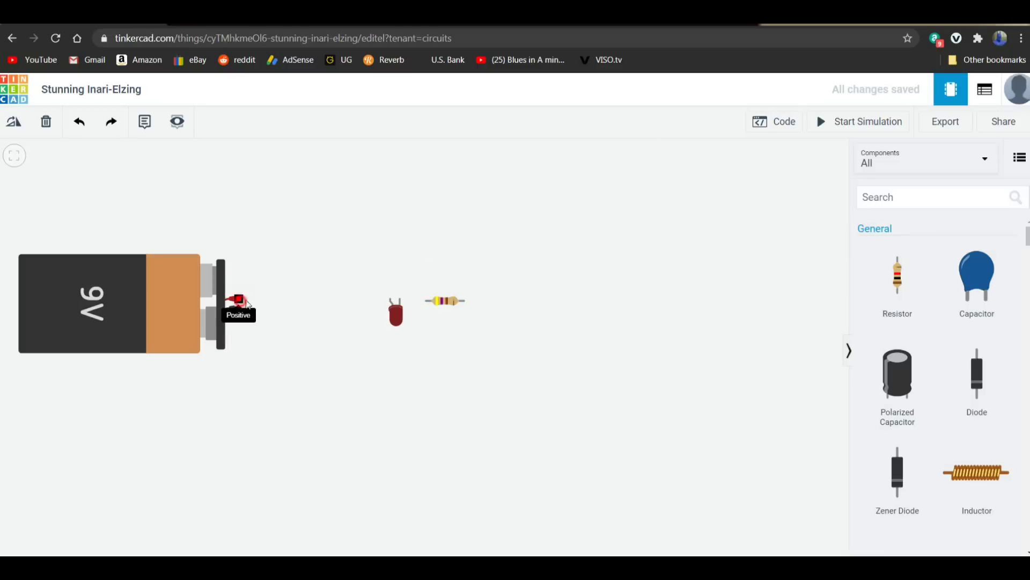
click(390, 299)
click(398, 299)
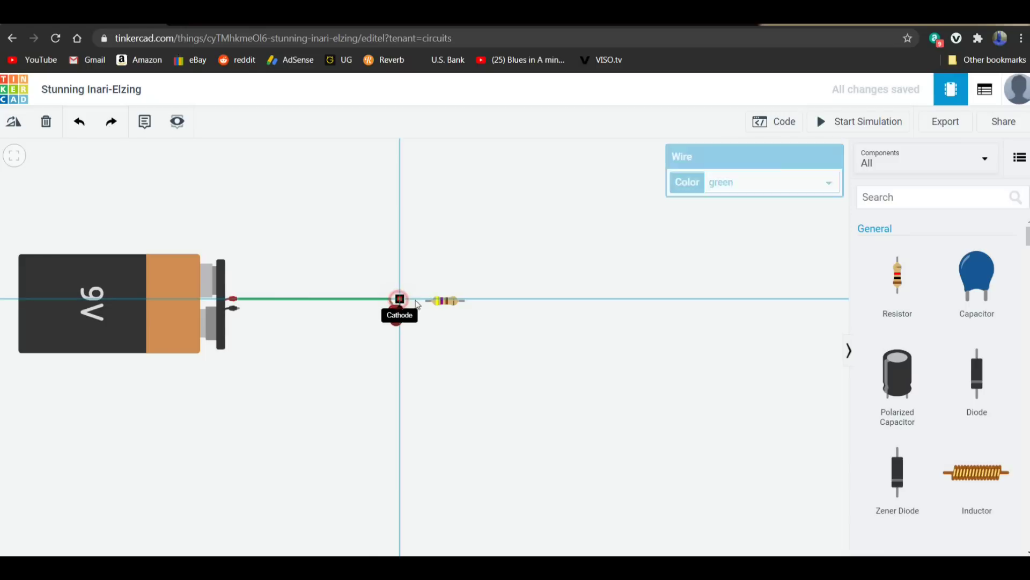
click(425, 301)
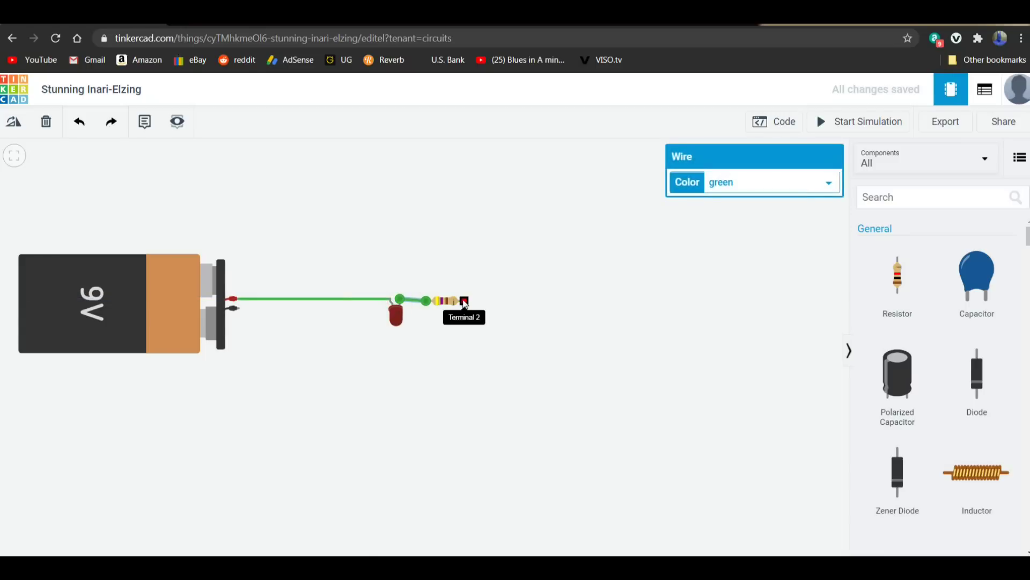
click(465, 303)
click(461, 342)
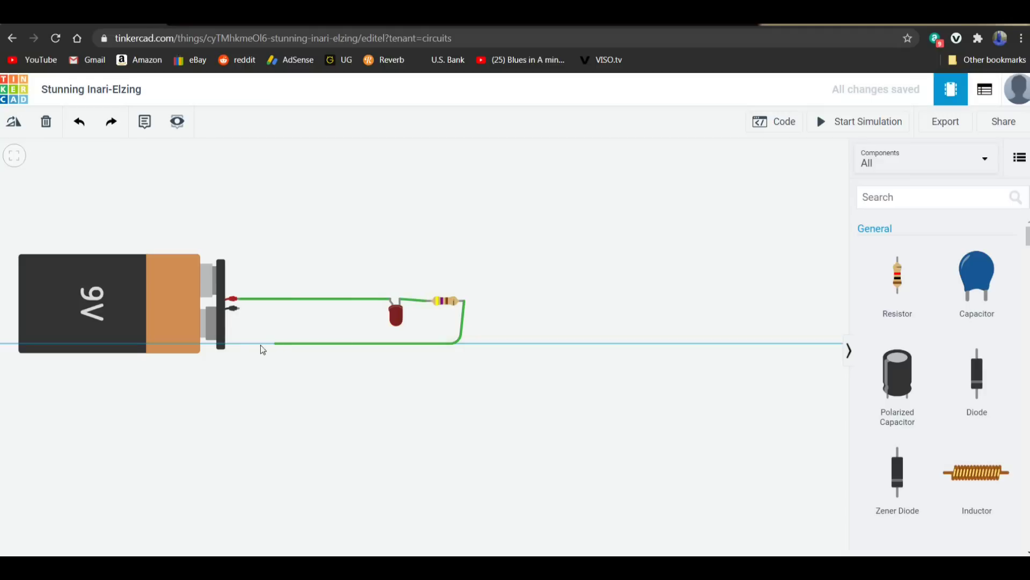
click(239, 343)
click(238, 308)
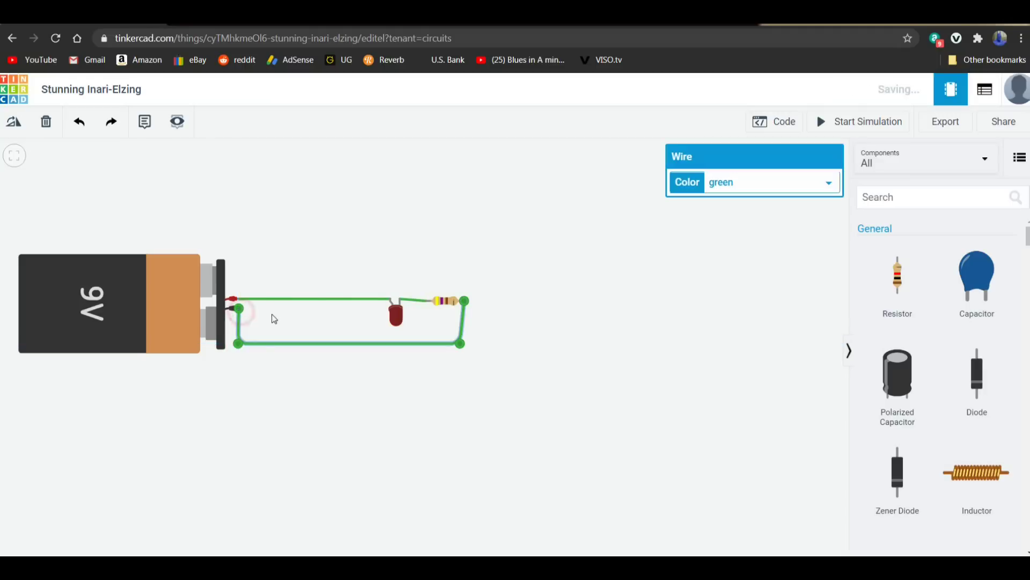
click(846, 125)
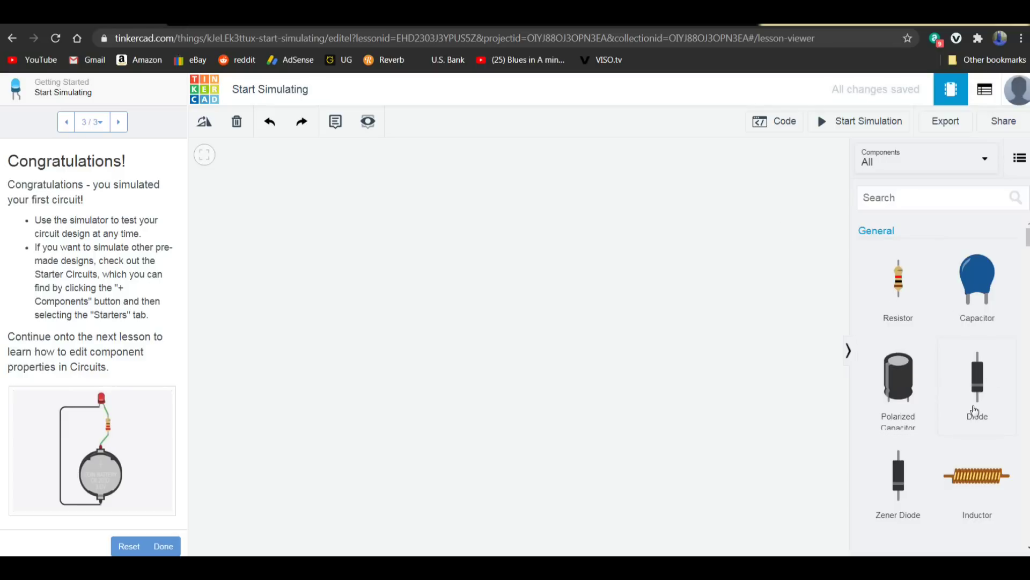
- Scroll through the whole Components panel, browsing every component category
scroll(934, 387, down, 4)
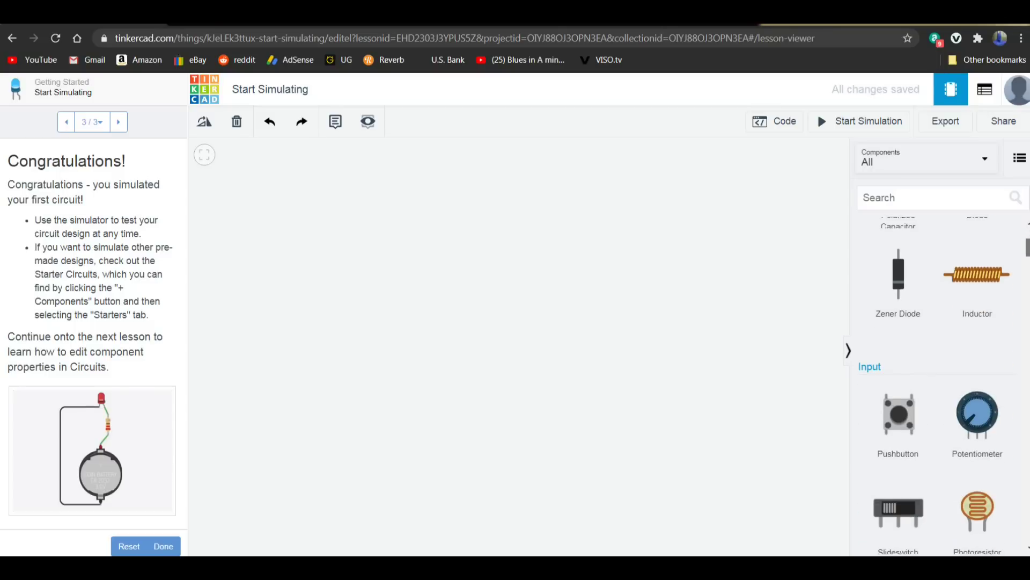
scroll(934, 386, down, 3)
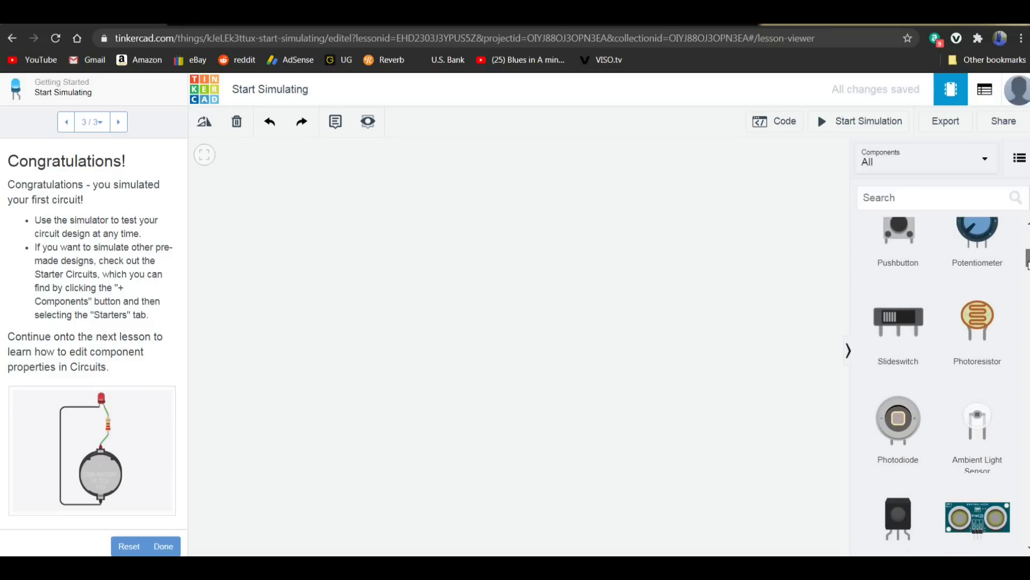
drag(1027, 263, 1024, 281)
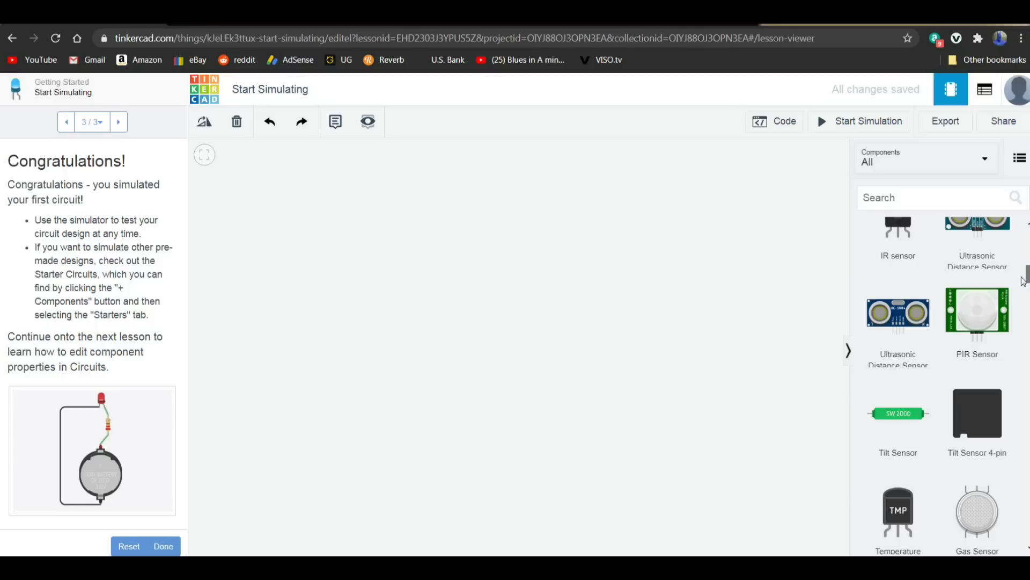
drag(1024, 281, 989, 345)
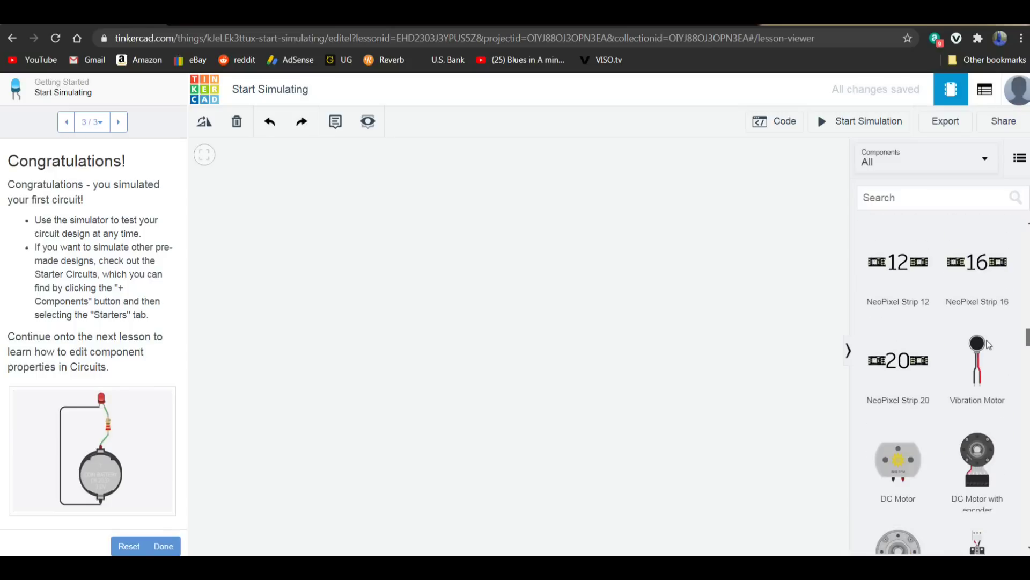
scroll(989, 345, down, 3)
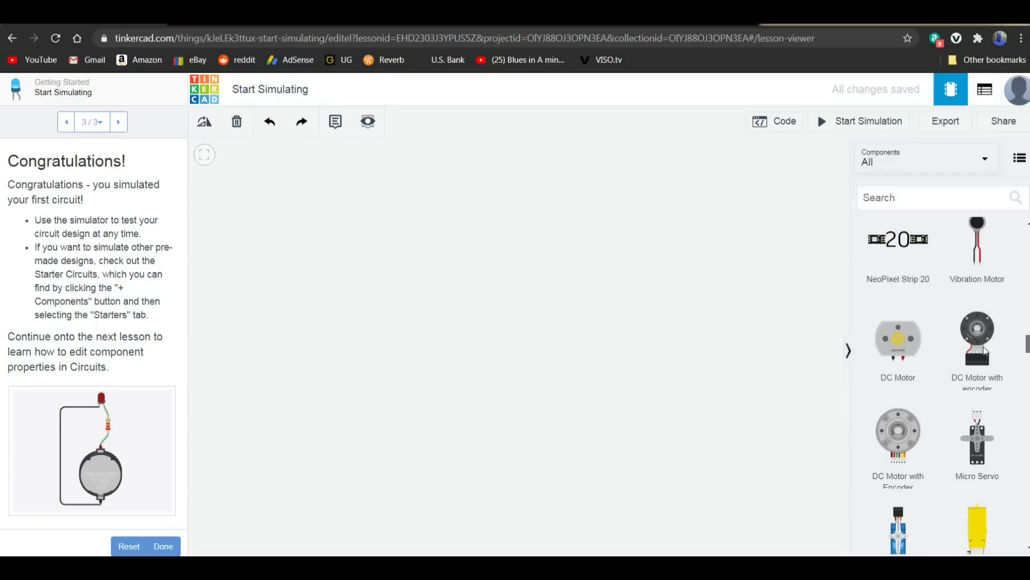
scroll(984, 351, down, 4)
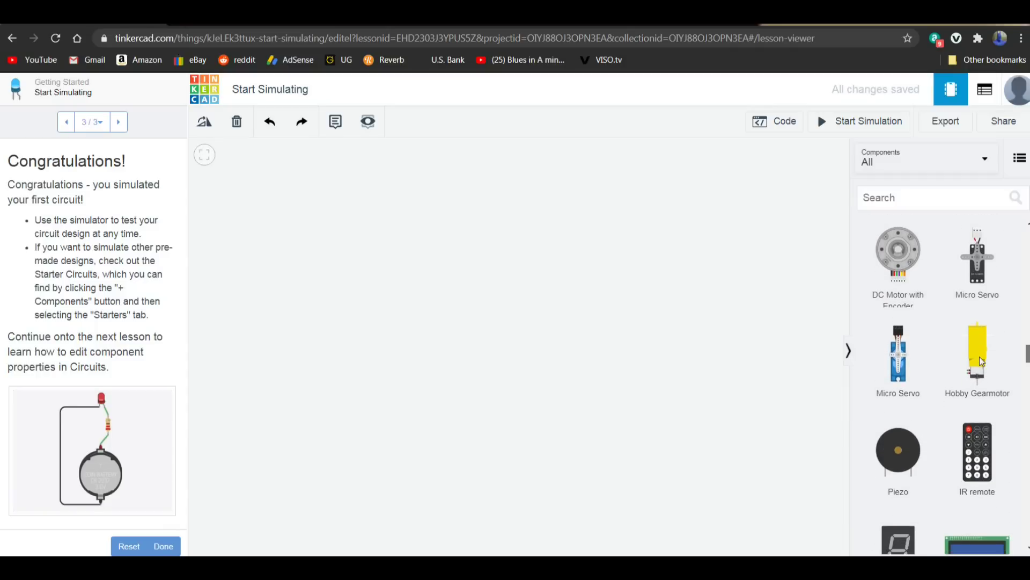
scroll(980, 360, down, 5)
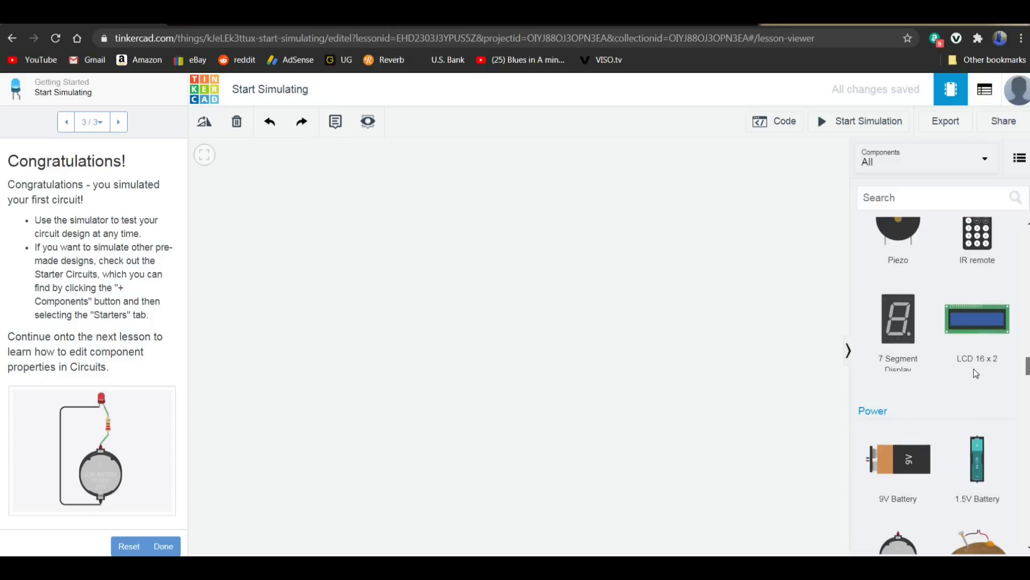
scroll(976, 374, down, 1)
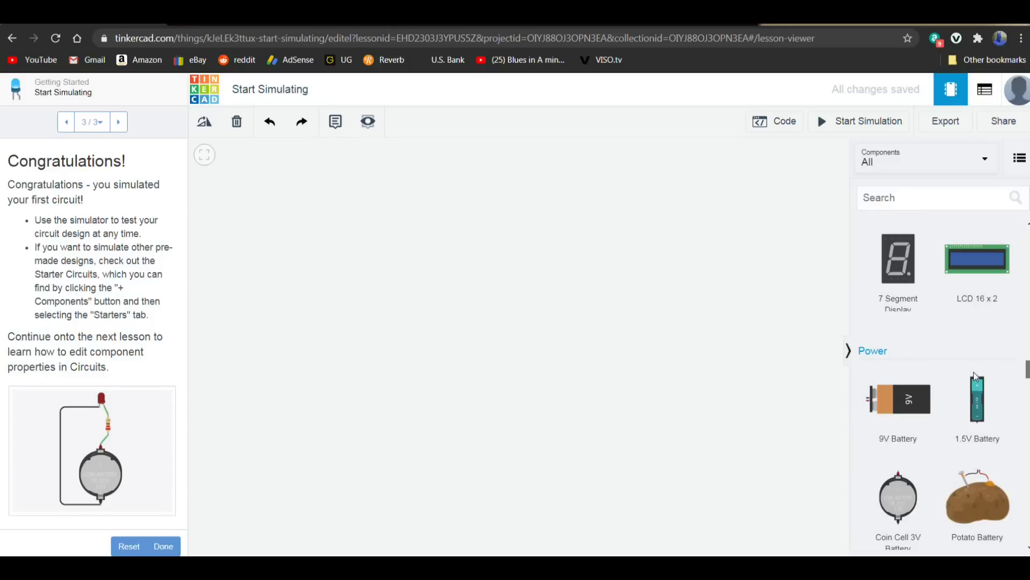
scroll(975, 376, down, 2)
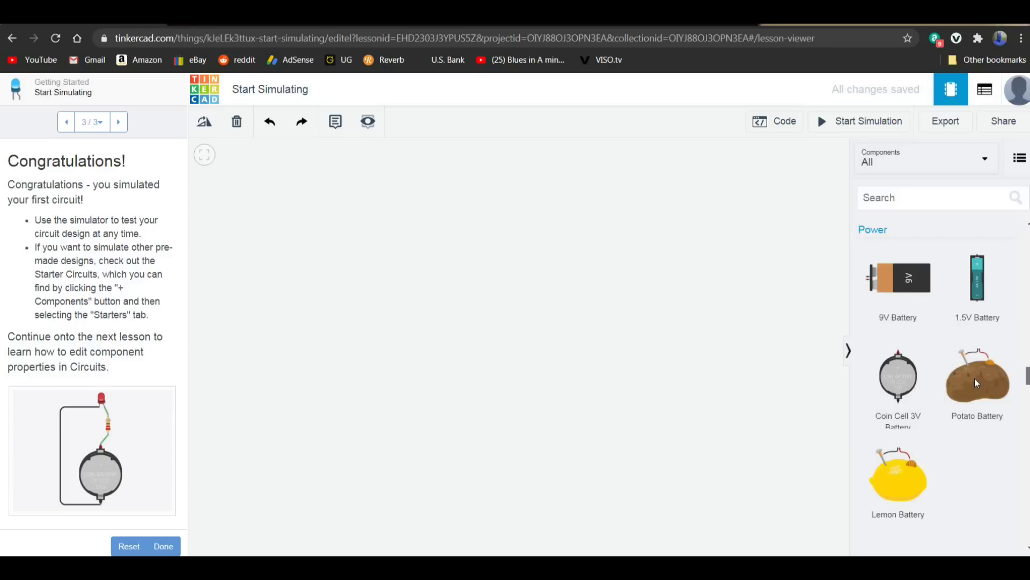
scroll(975, 379, down, 1)
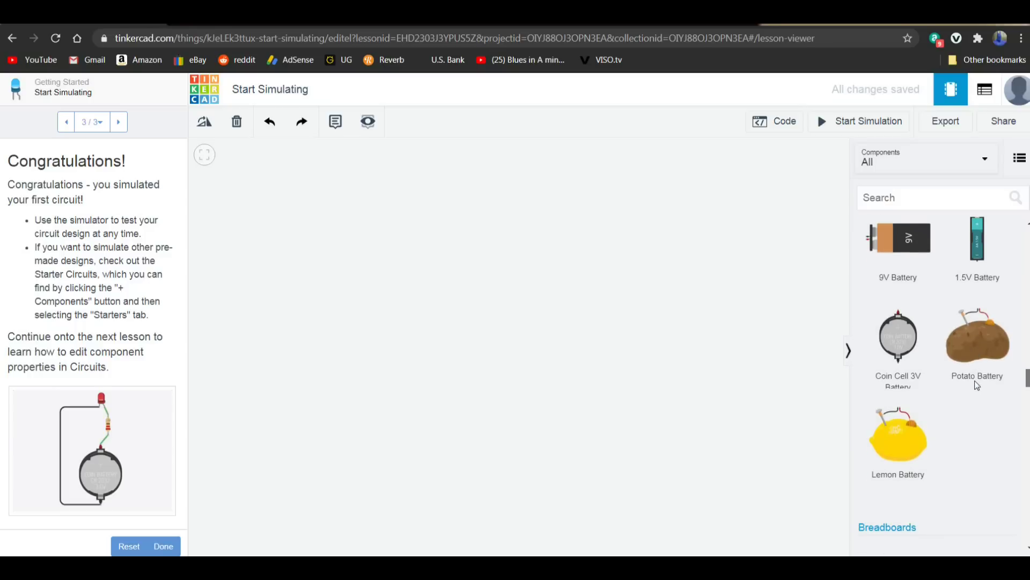
scroll(977, 384, down, 7)
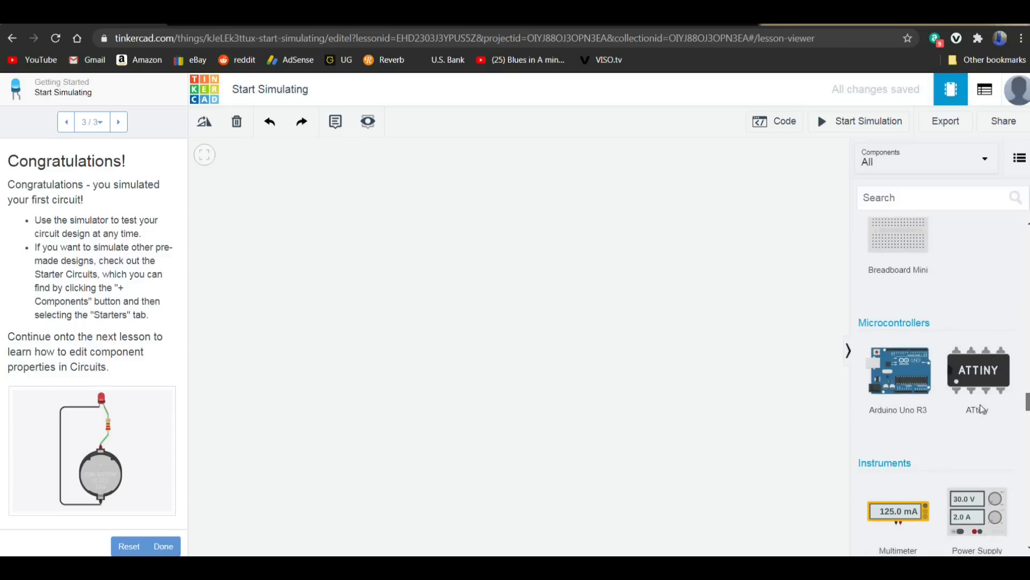
scroll(982, 409, down, 2)
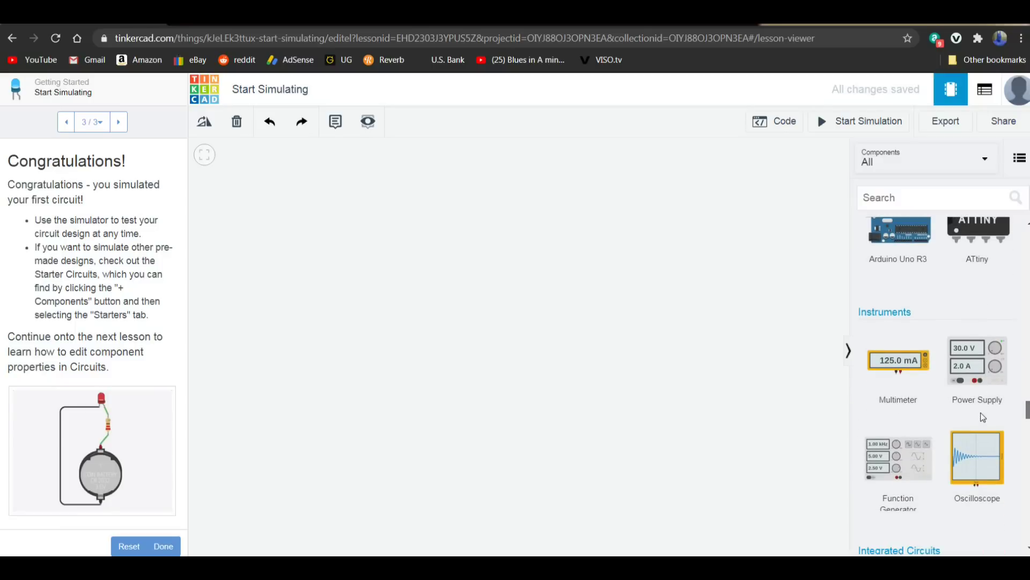
scroll(984, 418, down, 5)
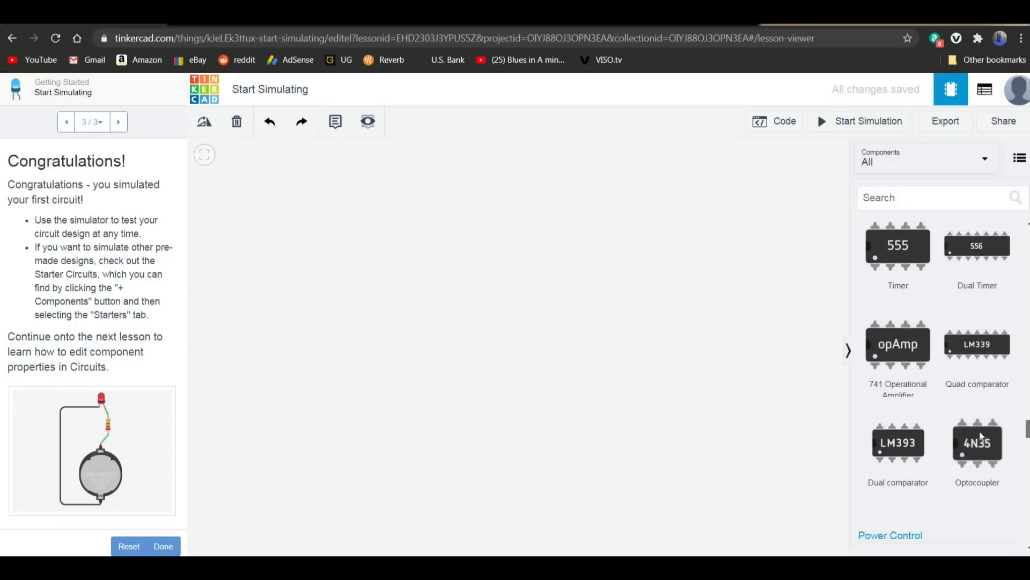
scroll(981, 436, up, 1)
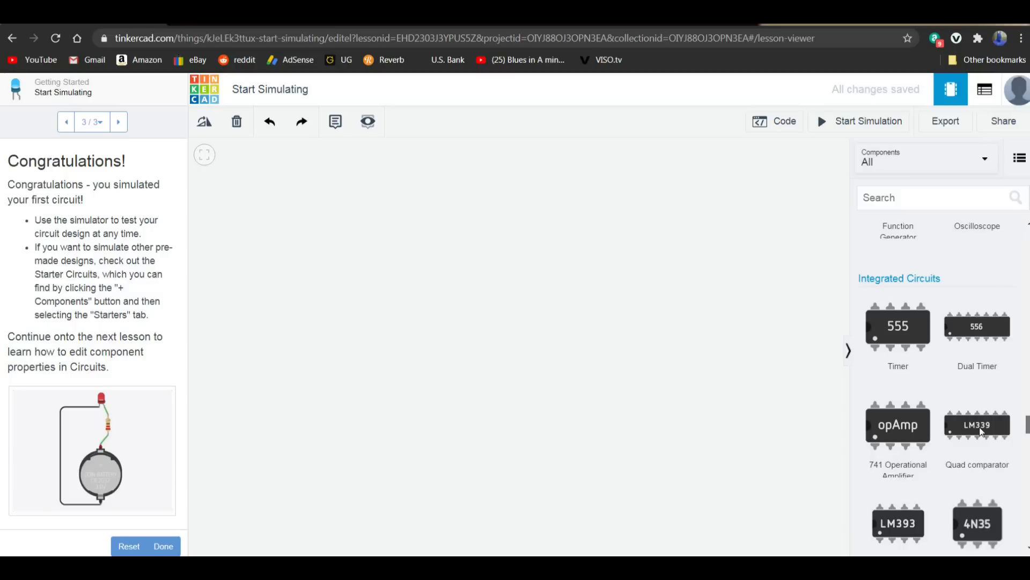
scroll(983, 432, down, 1)
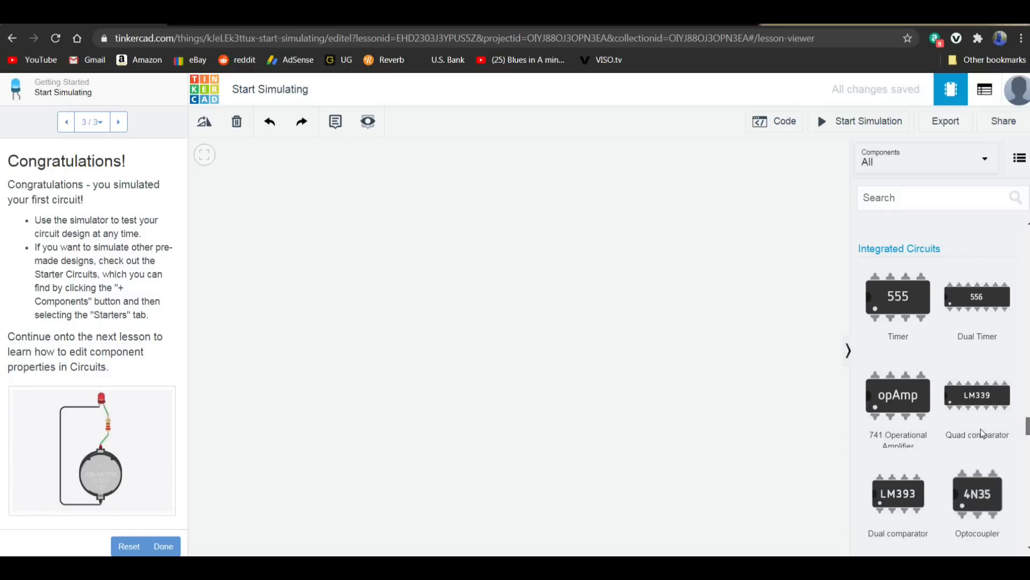
scroll(982, 432, down, 5)
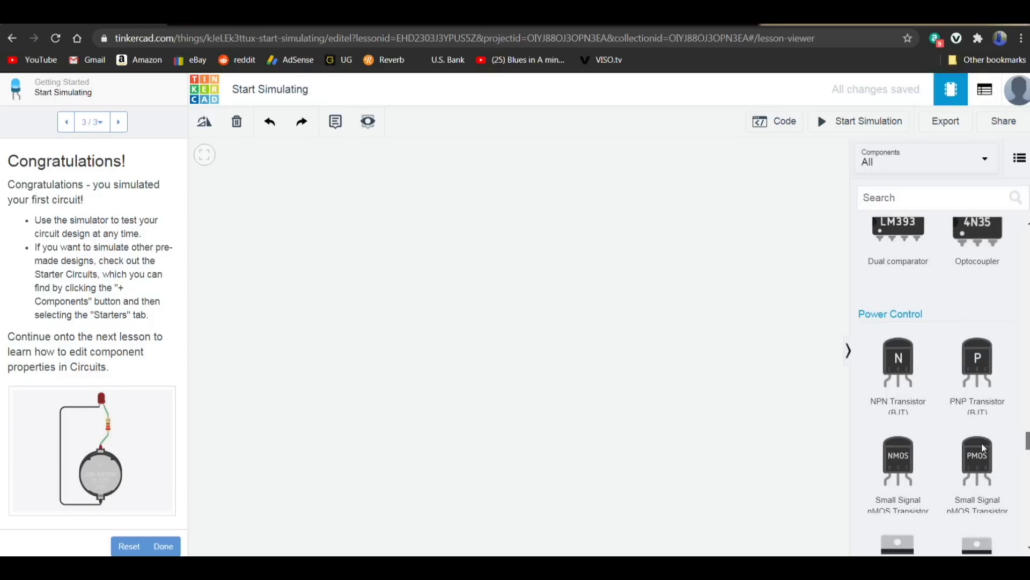
scroll(983, 447, down, 3)
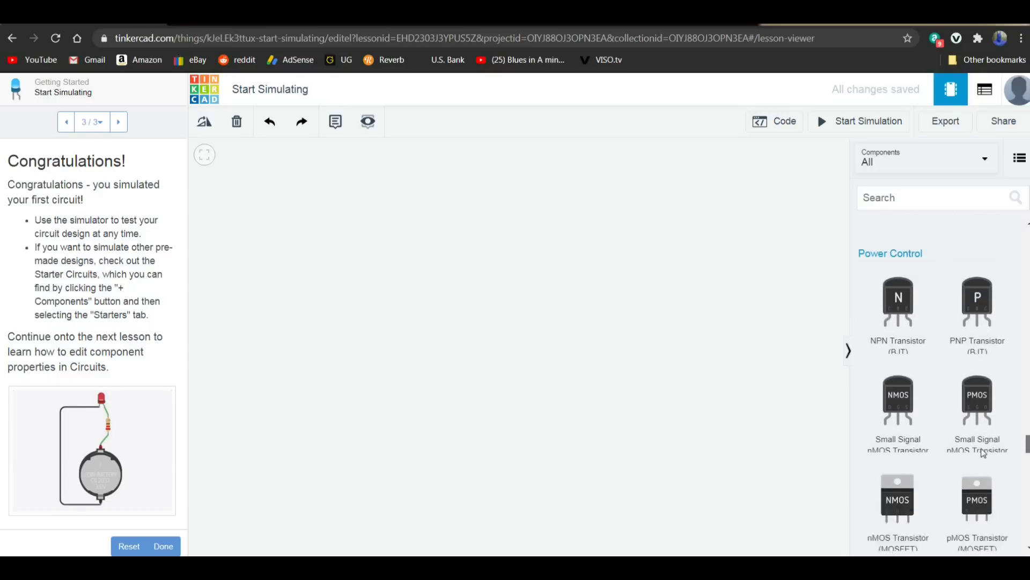
scroll(982, 456, up, 1)
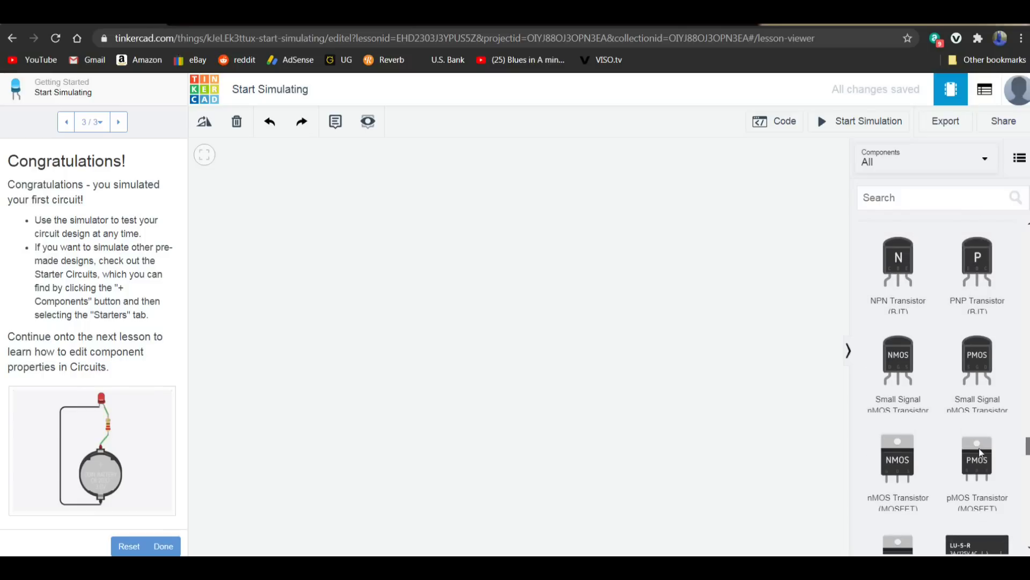
scroll(981, 459, down, 2)
scroll(980, 462, down, 1)
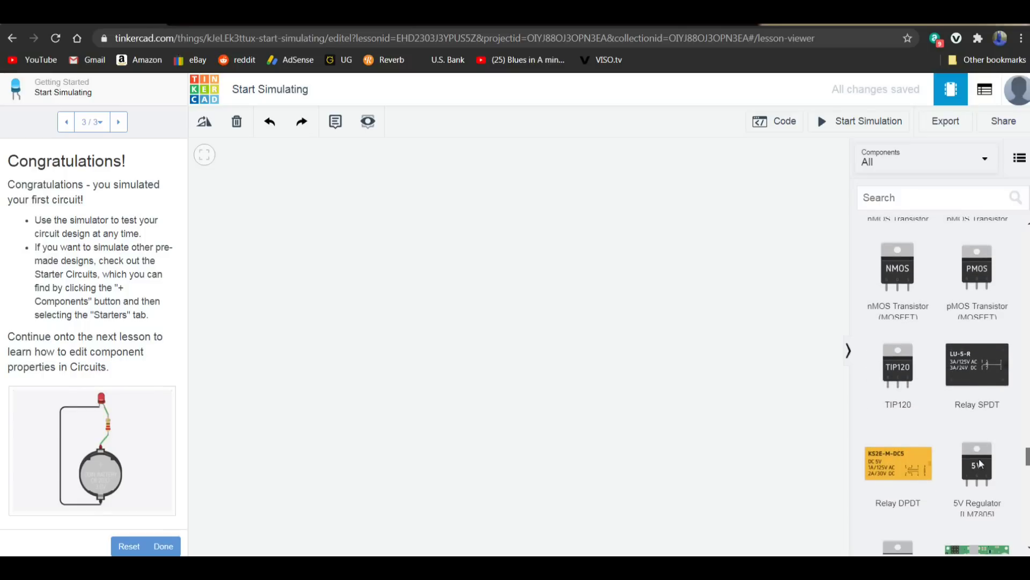
scroll(978, 459, down, 2)
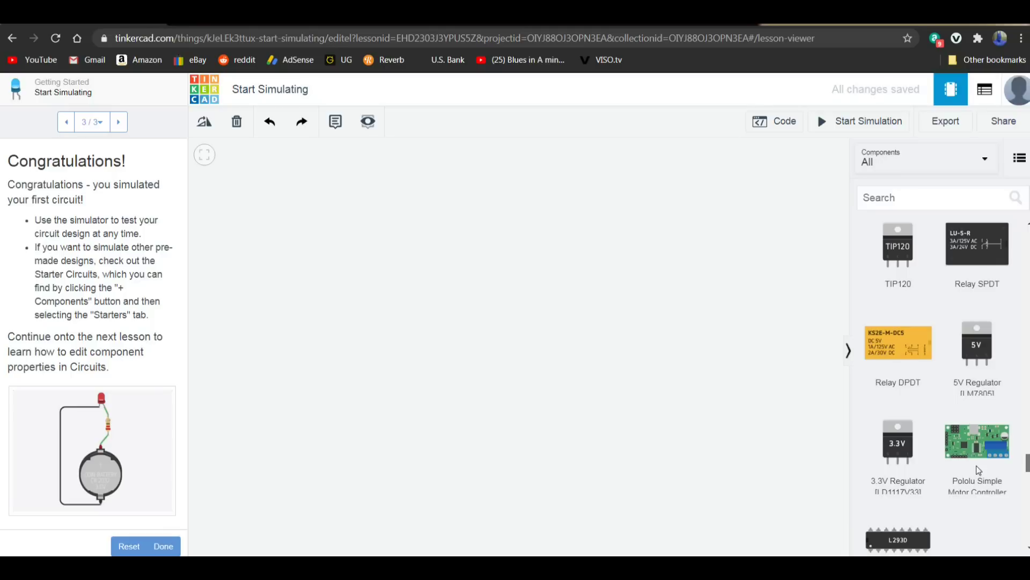
scroll(979, 470, down, 2)
scroll(977, 475, down, 4)
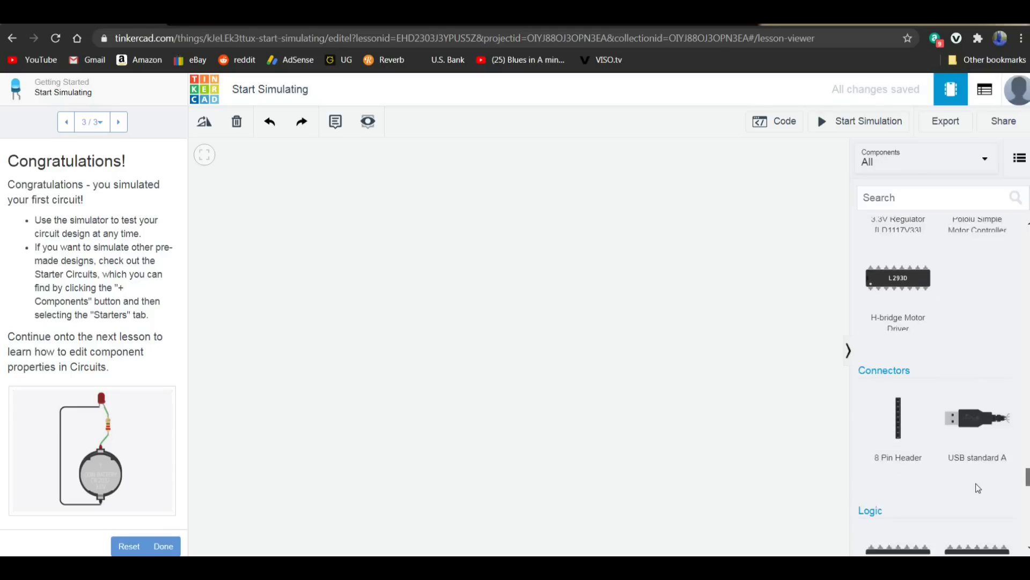
scroll(979, 486, up, 1)
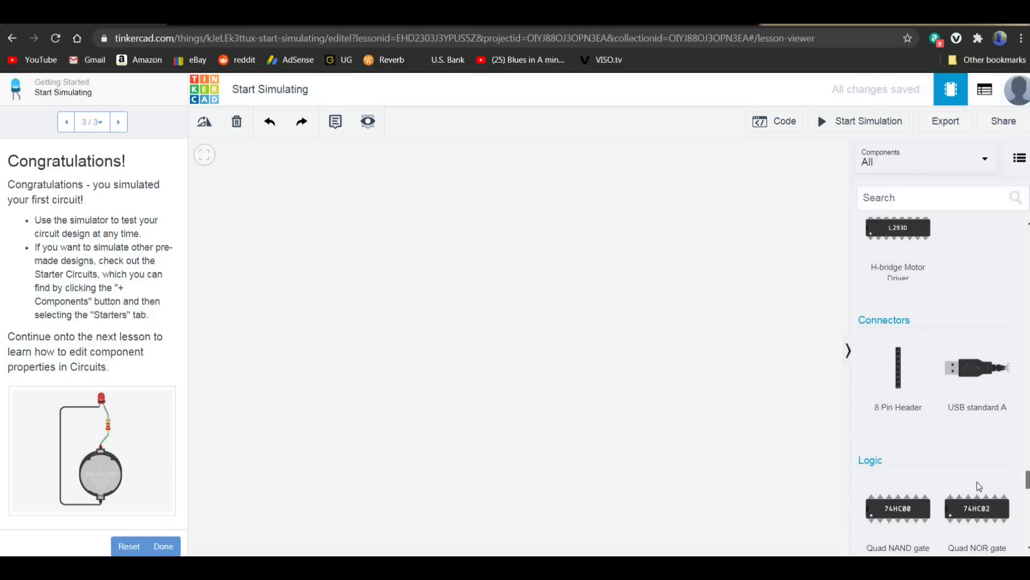
scroll(979, 485, down, 15)
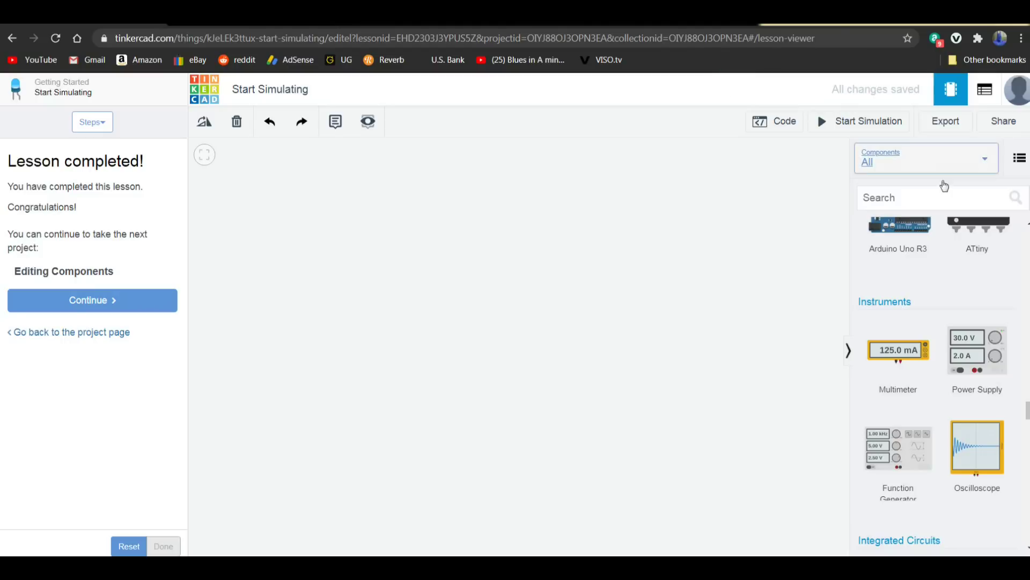
- Add a 555 timer chip to the canvas and name it 555timer
drag(1026, 411, 1023, 423)
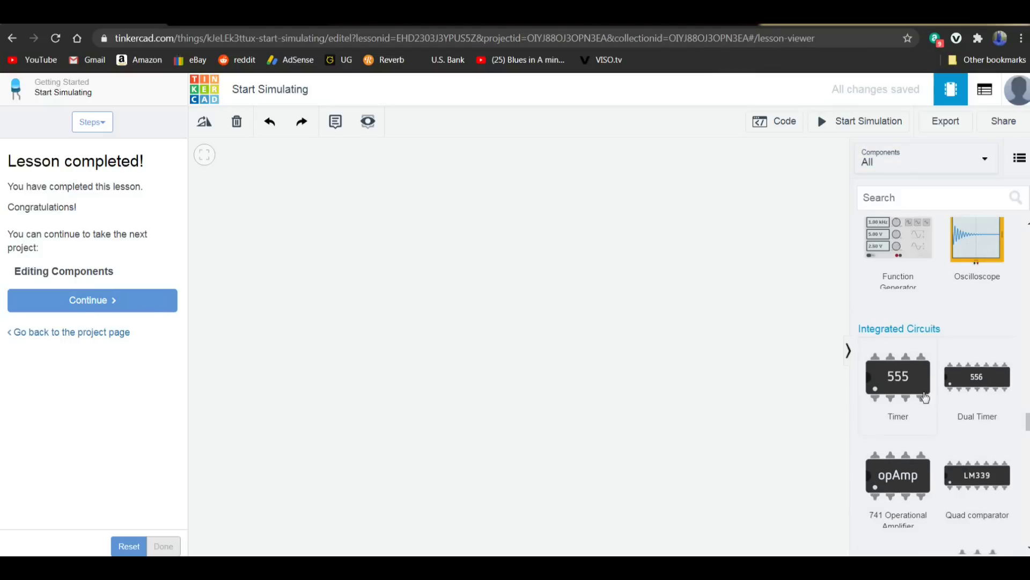
drag(904, 381, 542, 402)
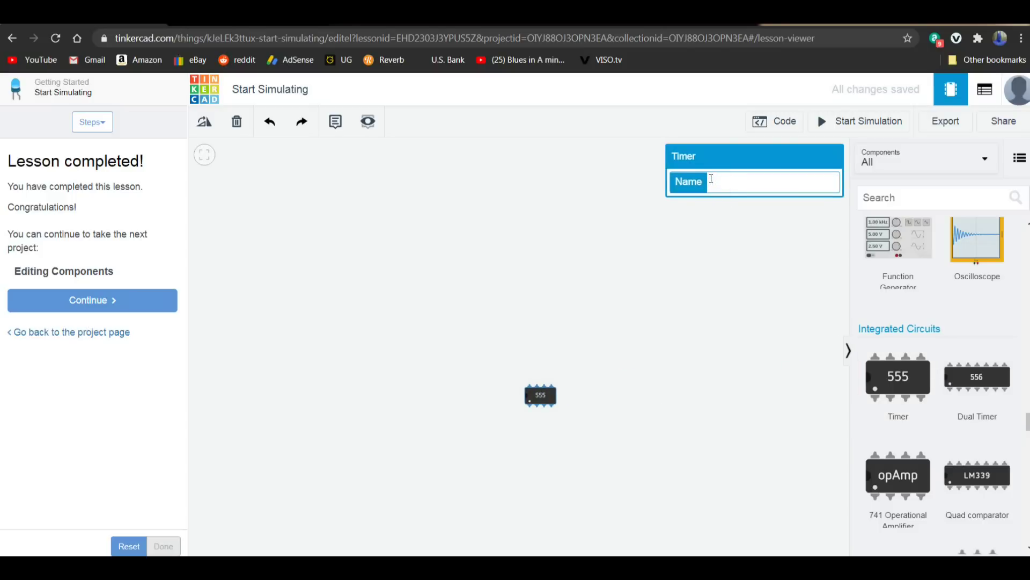
text(555timer)
double_click(847, 272)
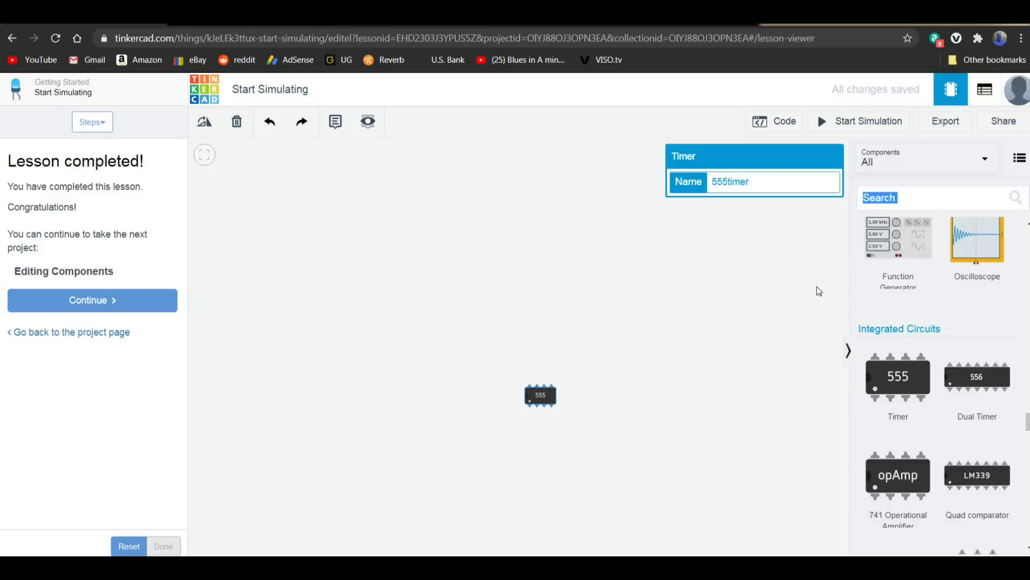
click(816, 288)
- Add a small breadboard and seat the 555 chip across its centre gap
drag(1027, 422, 1027, 391)
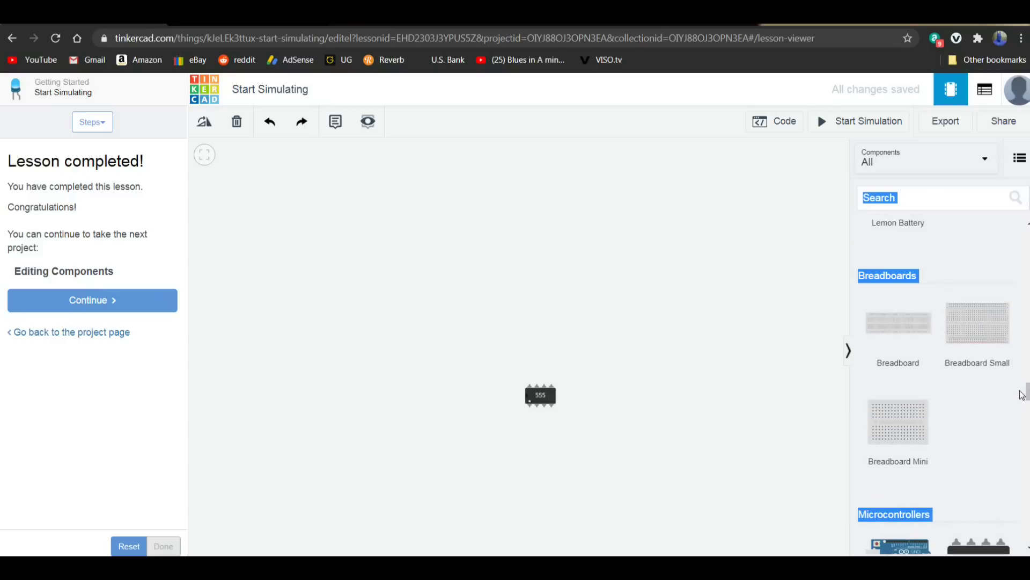
drag(978, 330, 533, 317)
drag(468, 300, 521, 294)
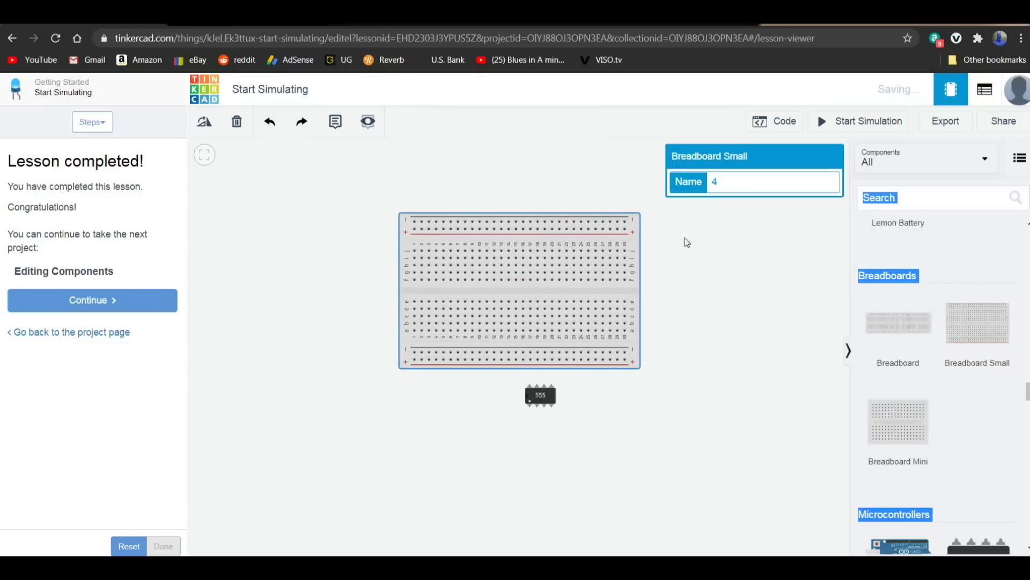
double_click(709, 182)
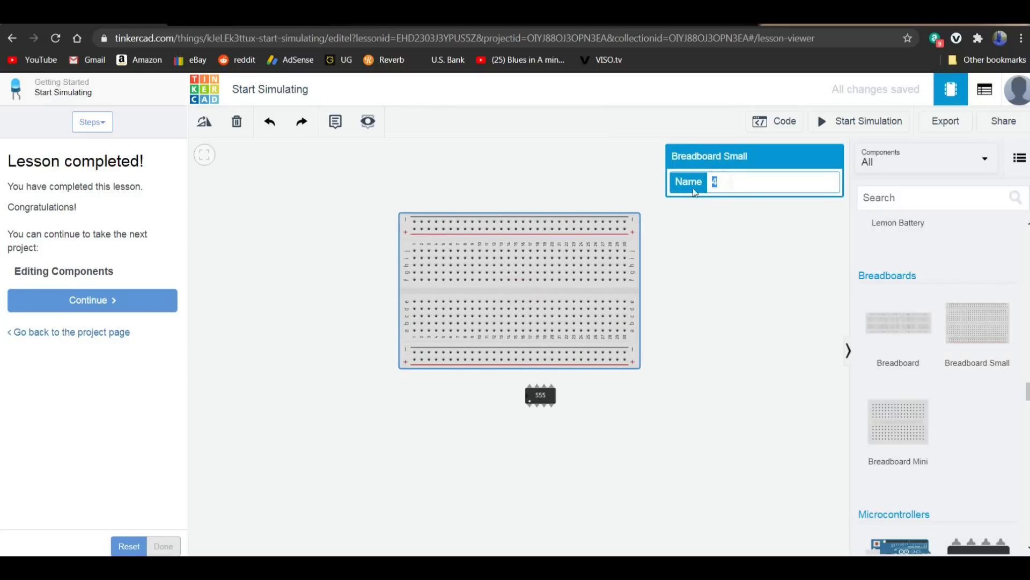
click(701, 243)
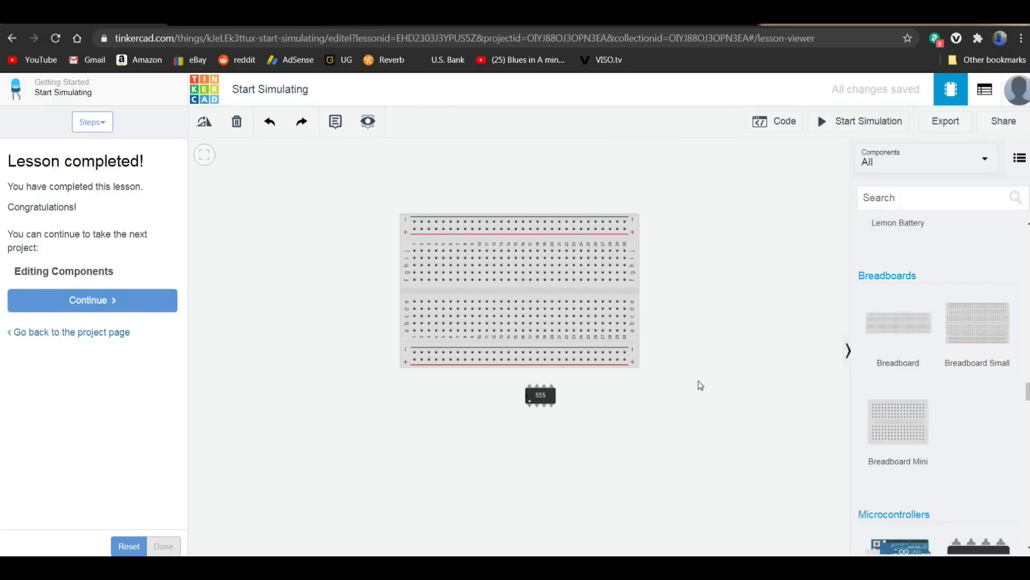
drag(544, 403, 490, 297)
click(687, 281)
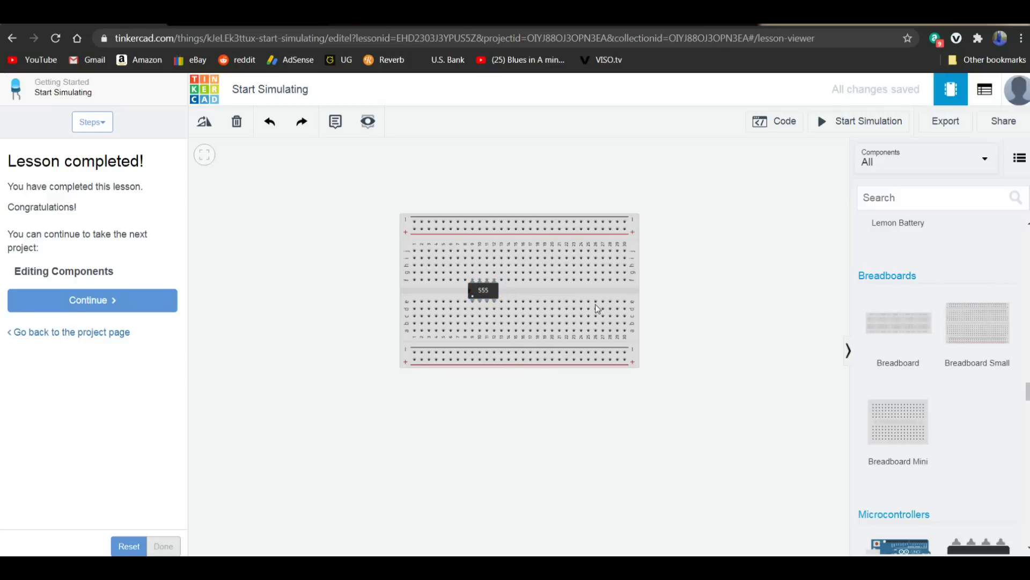
- Run a yellow wire across the 555 chip between two pin holes
click(487, 272)
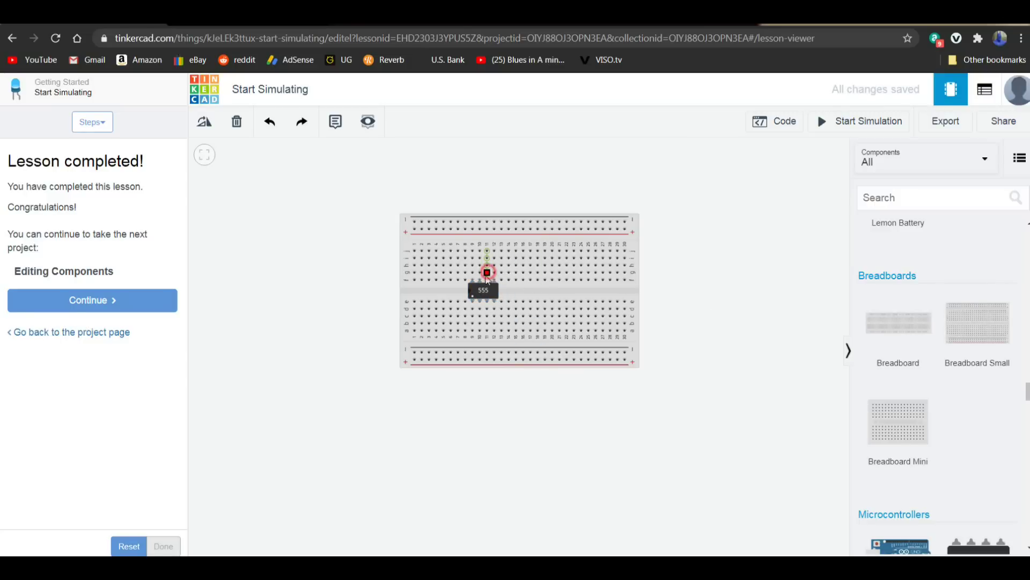
click(479, 309)
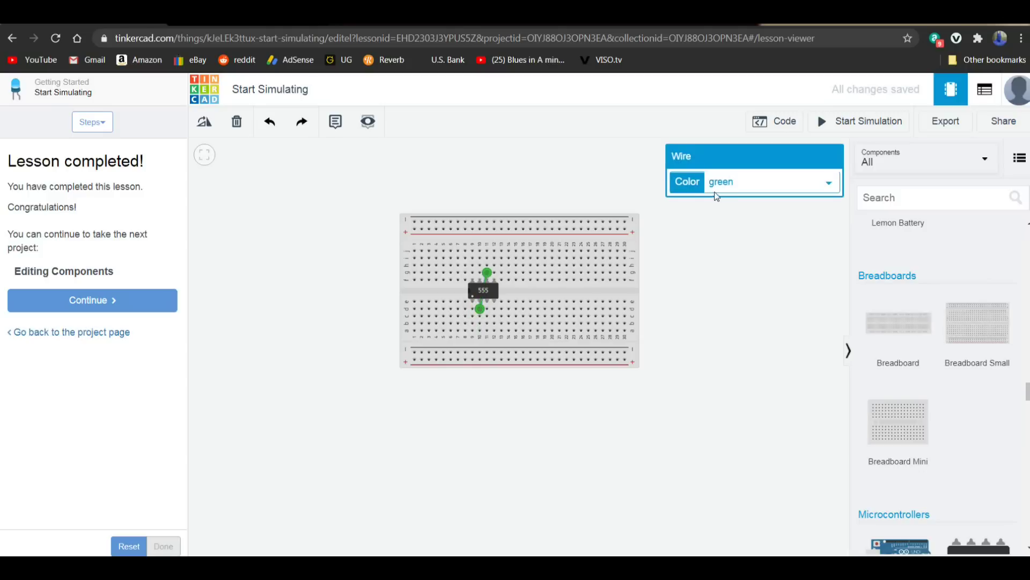
click(735, 181)
click(723, 235)
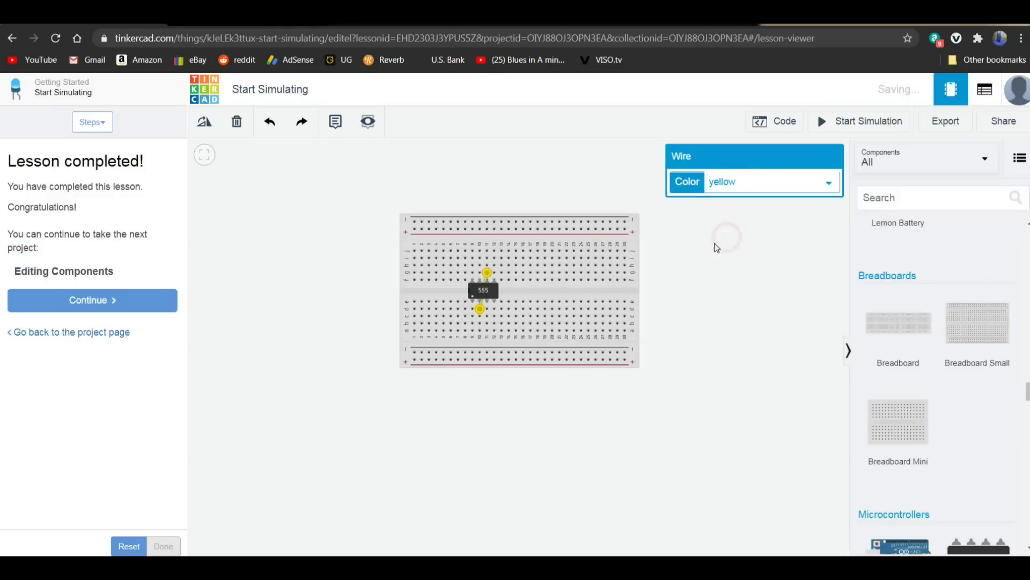
click(700, 252)
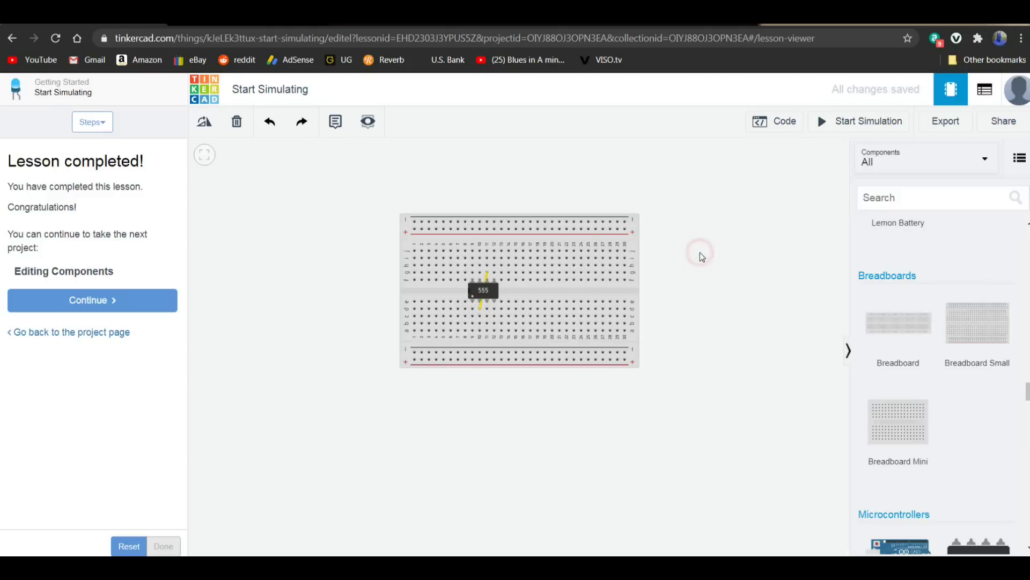
- Connect a red wire from the chip's pin column to the top positive rail
click(473, 252)
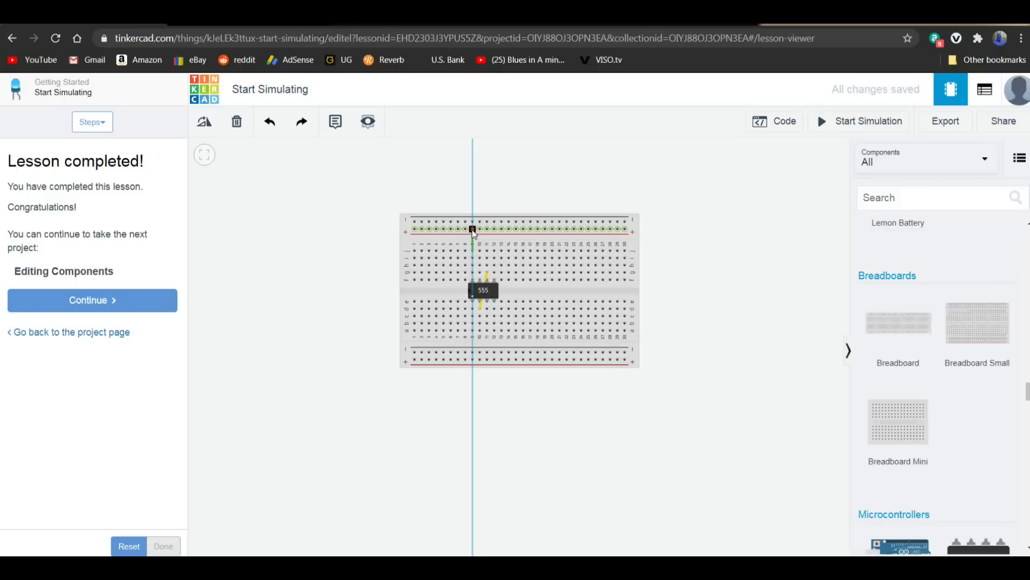
click(473, 230)
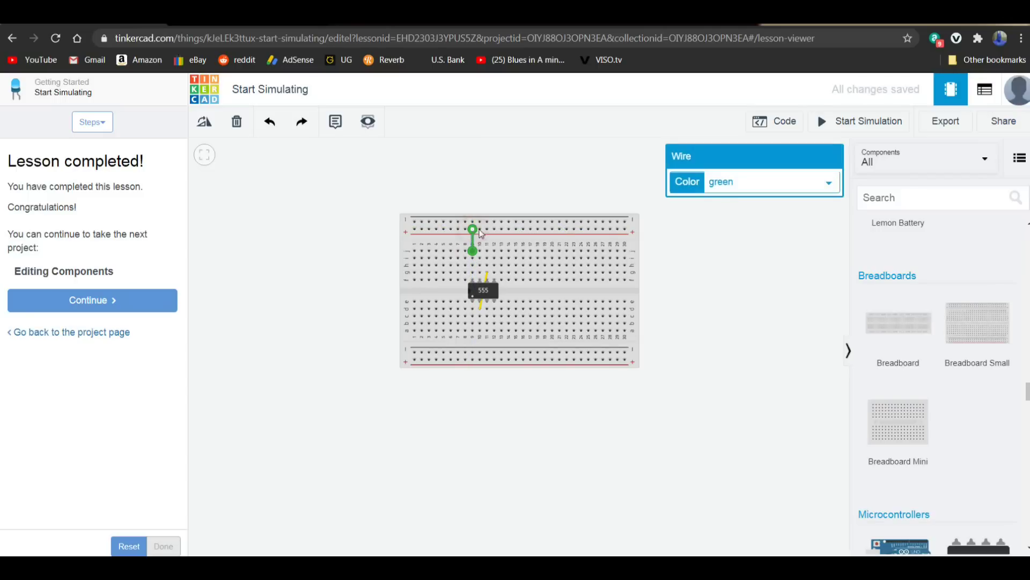
click(729, 184)
click(720, 210)
click(697, 230)
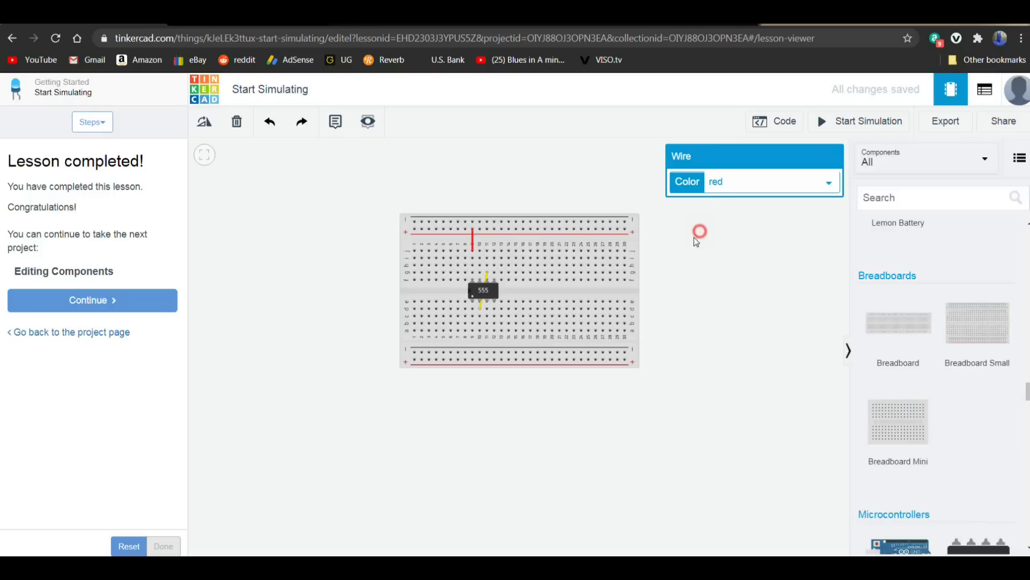
- Connect a black wire from the lower-left pin column to the bottom negative rail
click(473, 331)
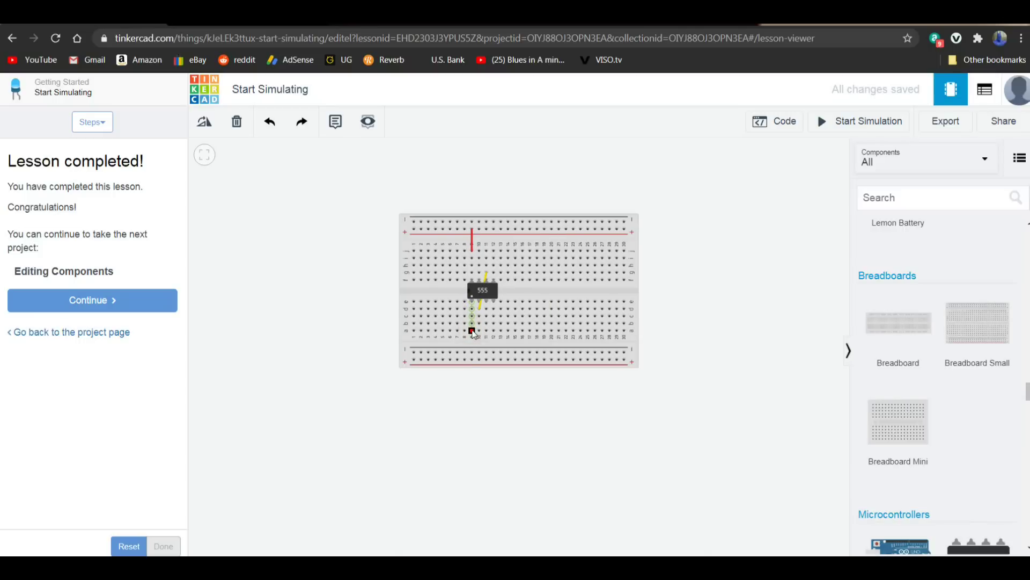
click(472, 353)
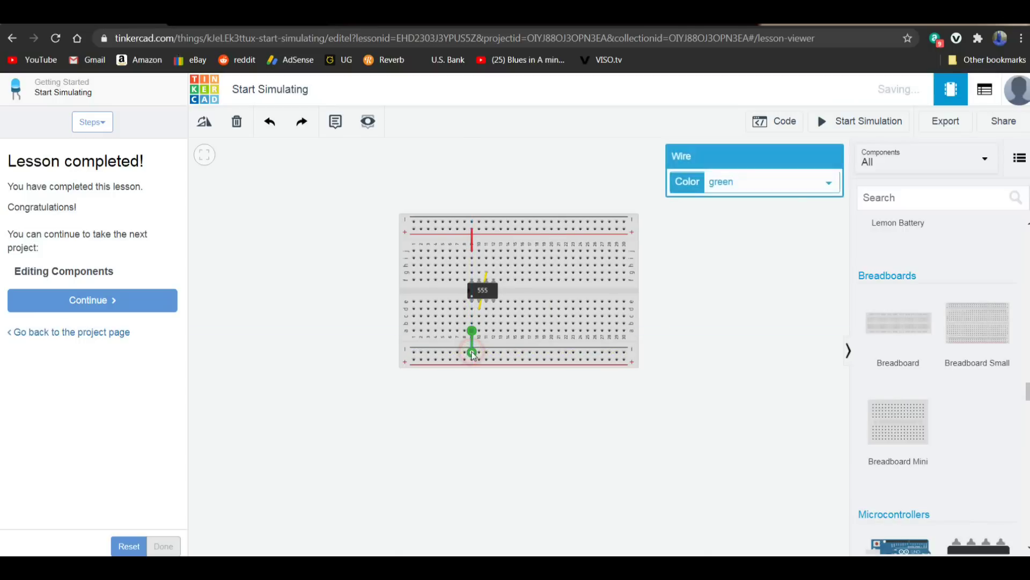
click(753, 181)
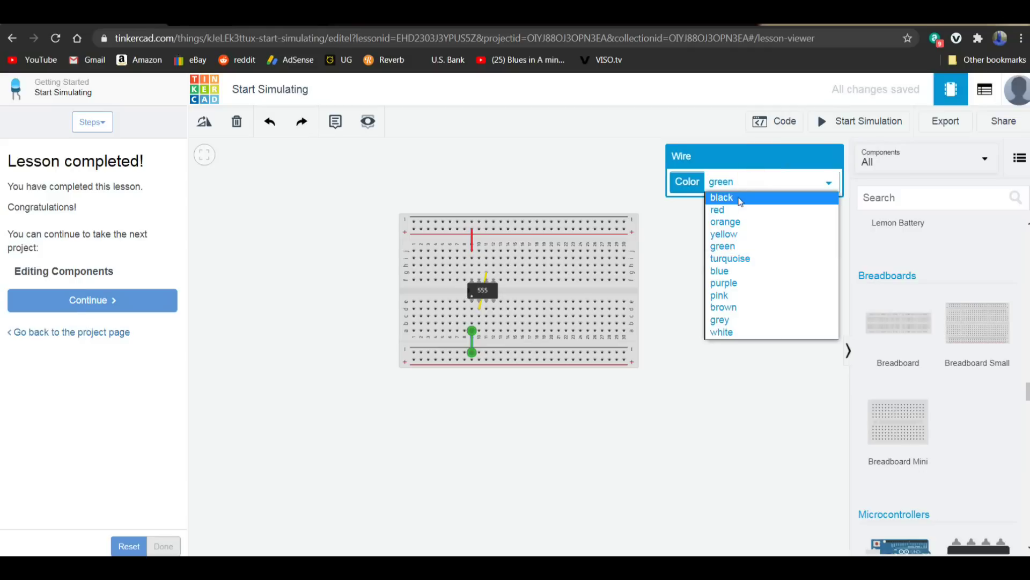
click(739, 198)
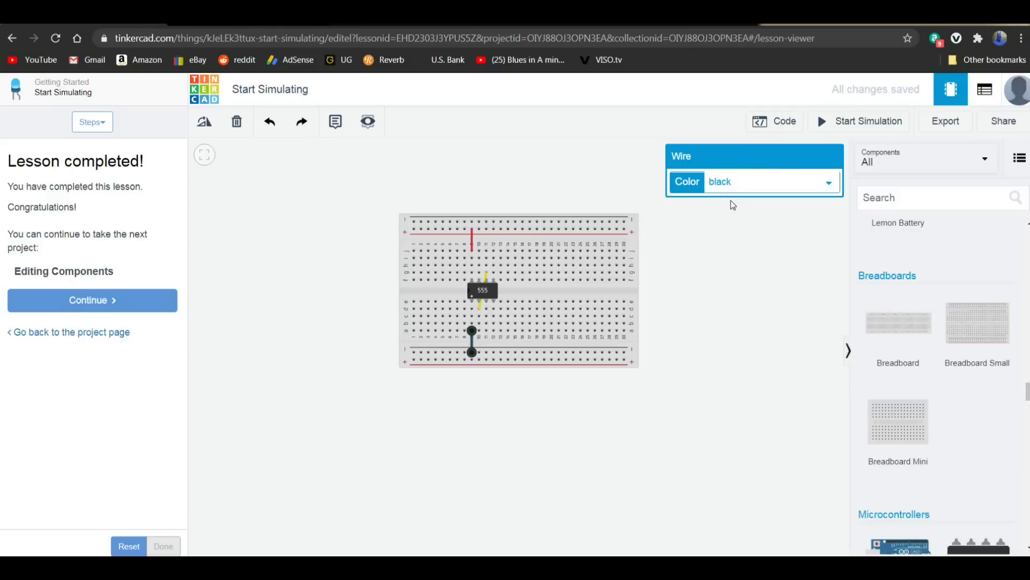
- Join the top and bottom rails on the right edge with one black and one red wire
click(716, 213)
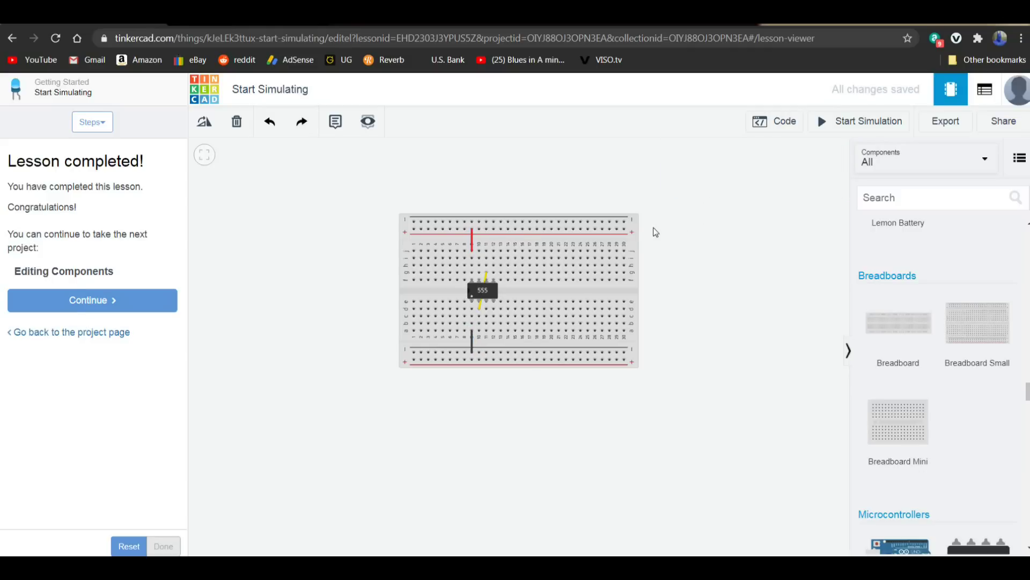
click(624, 221)
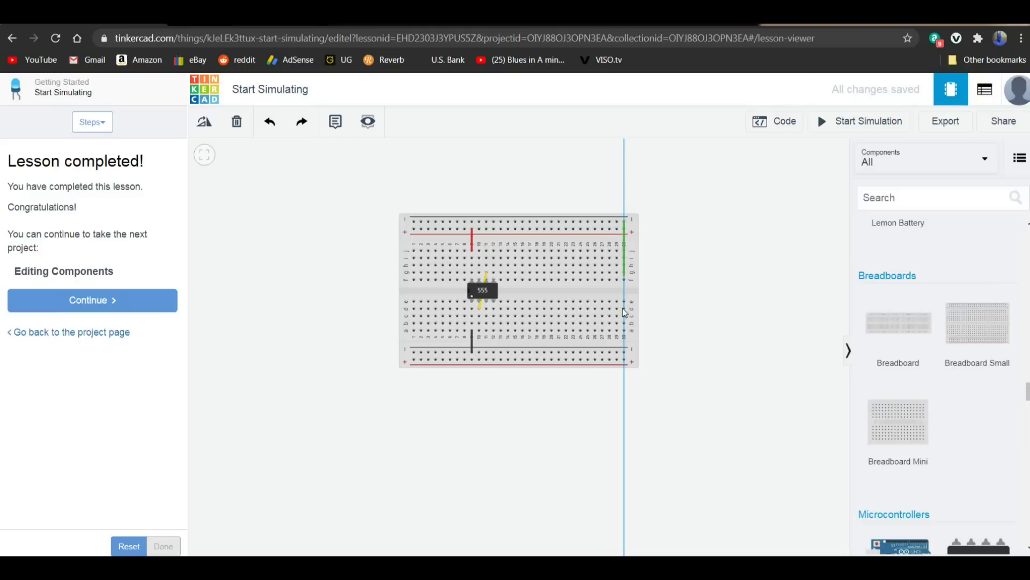
click(624, 353)
click(759, 181)
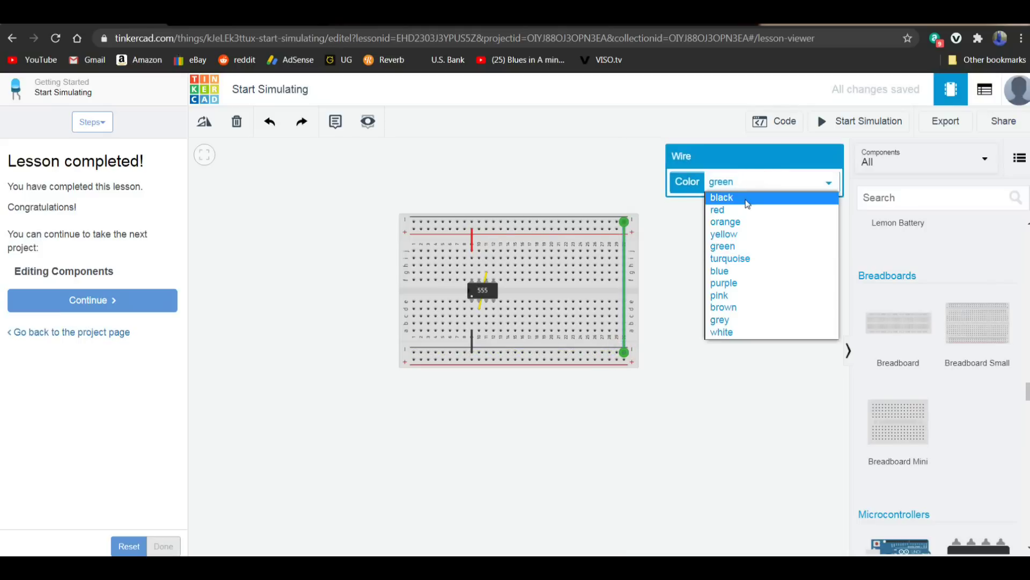
click(746, 199)
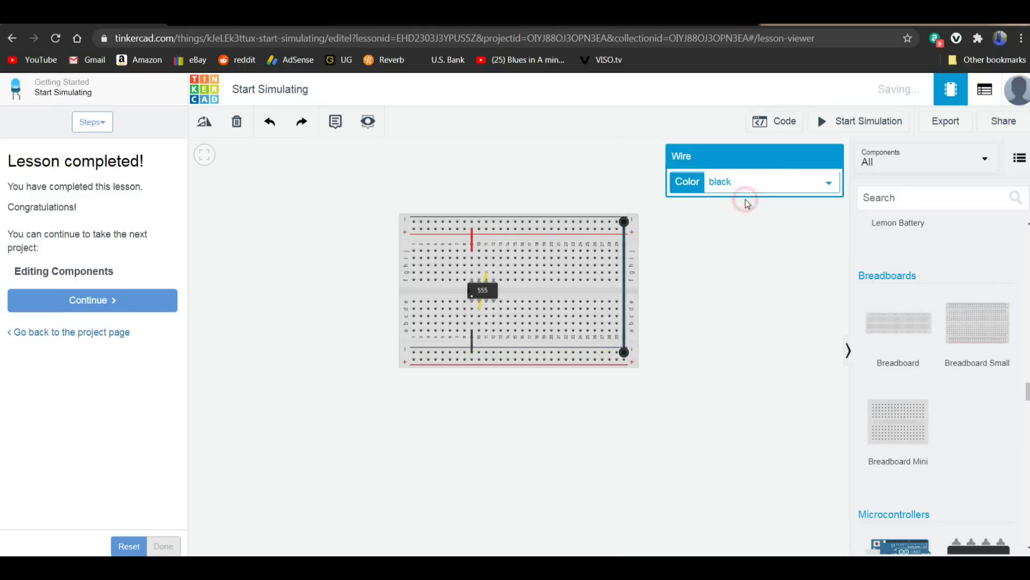
click(617, 232)
click(617, 361)
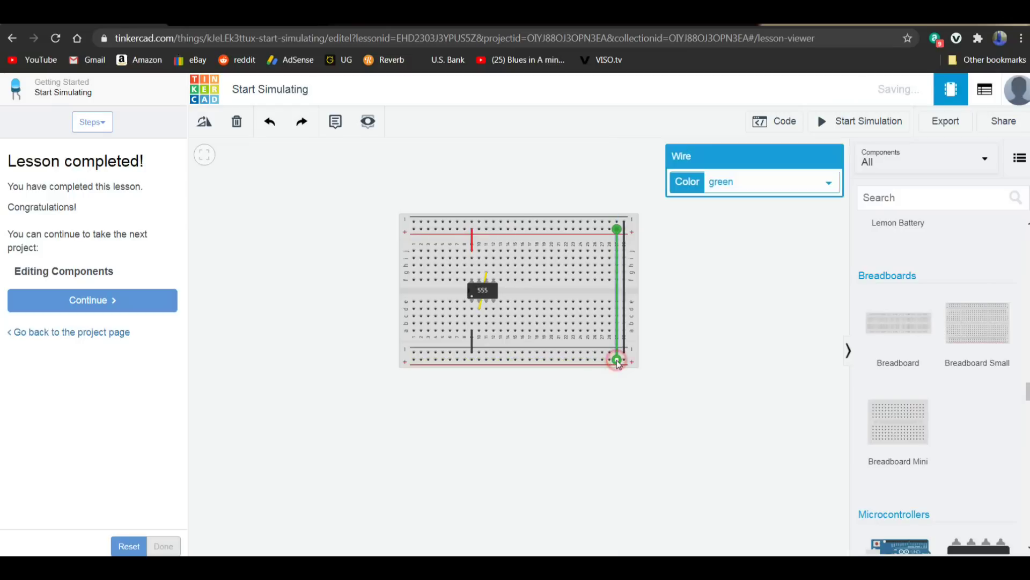
click(768, 182)
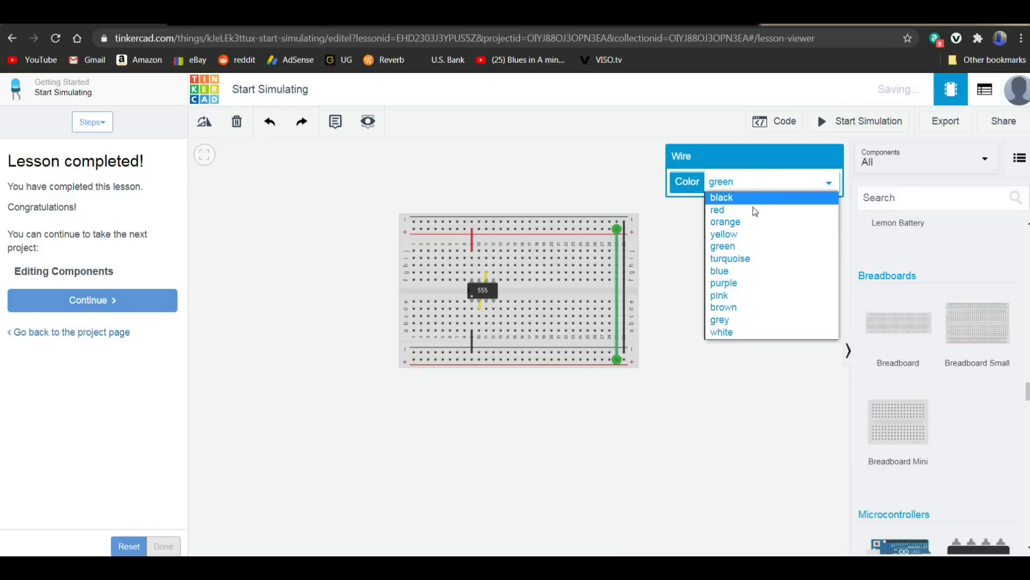
click(749, 212)
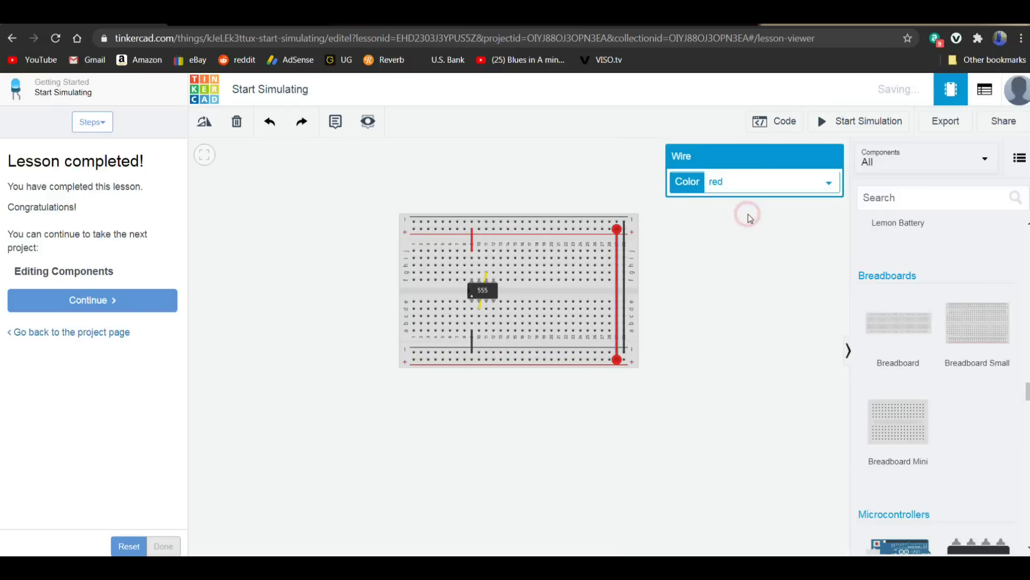
click(730, 251)
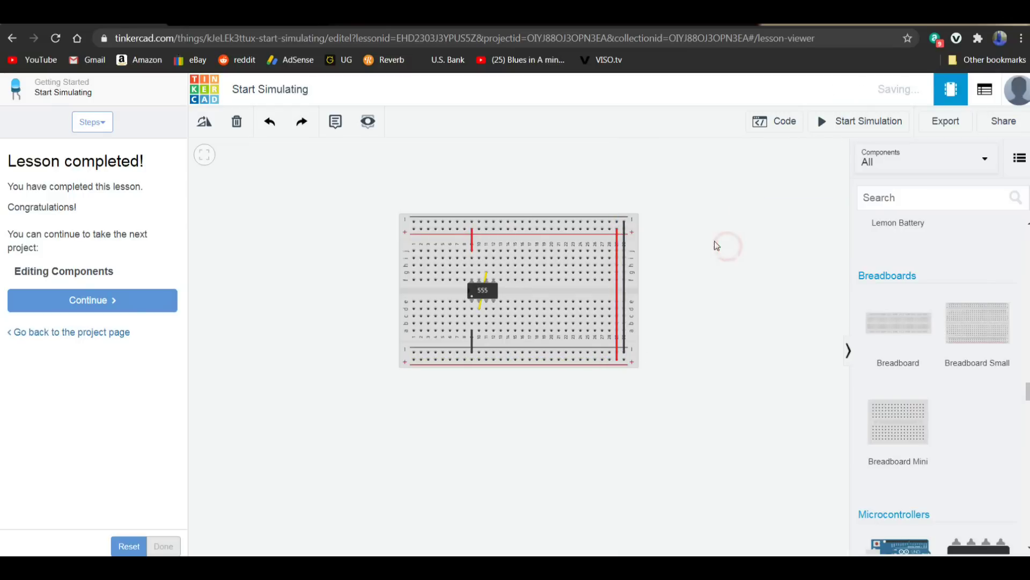
- Run a short red wire from the 555's lower pin column to the bottom rail
click(494, 310)
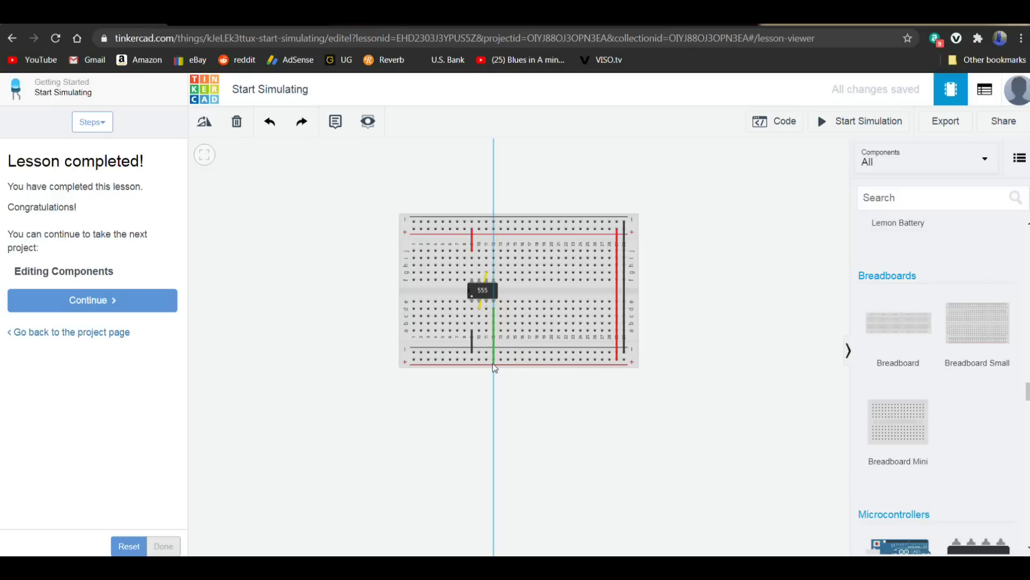
key(Escape)
click(494, 331)
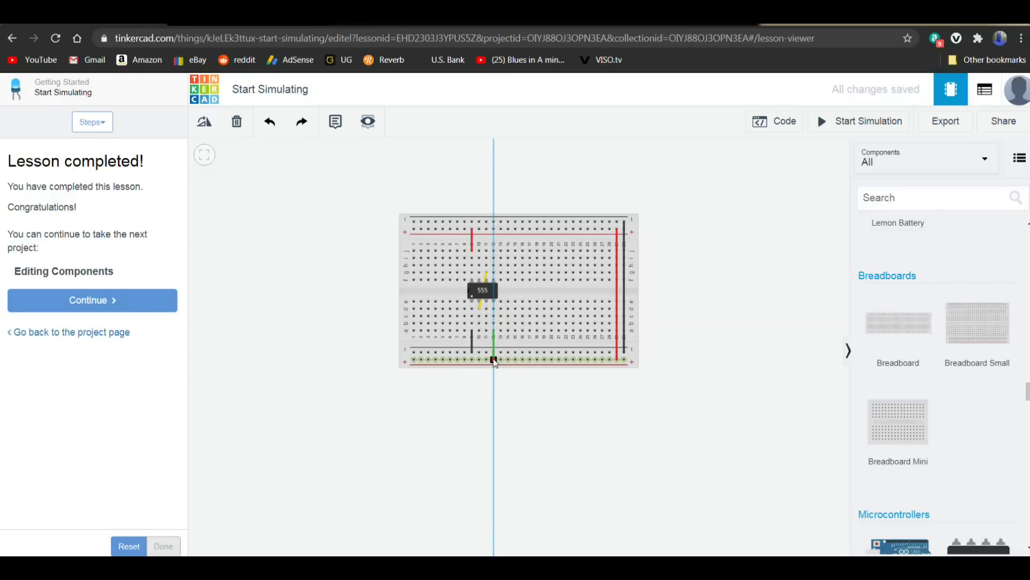
click(494, 359)
click(715, 183)
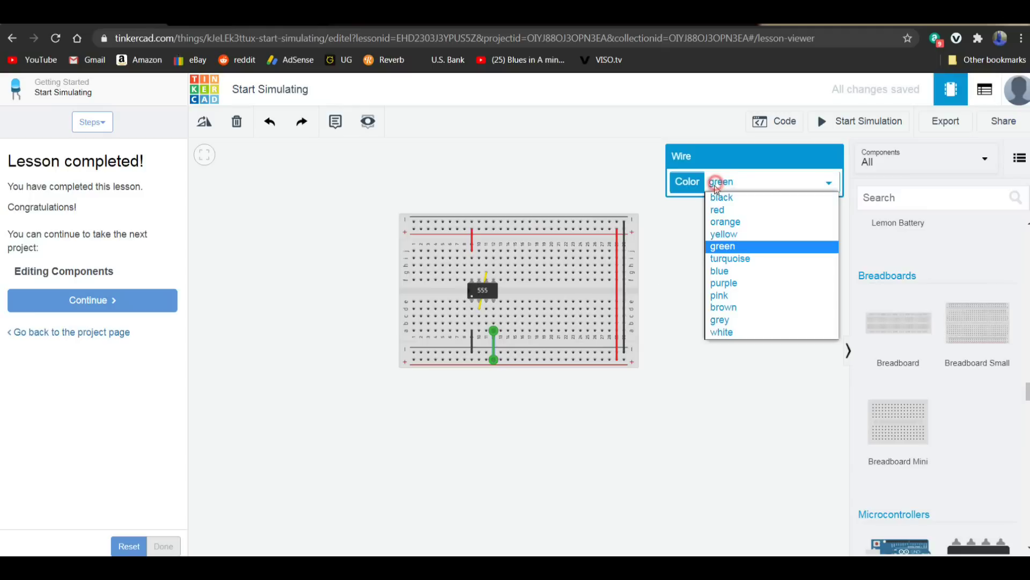
click(718, 209)
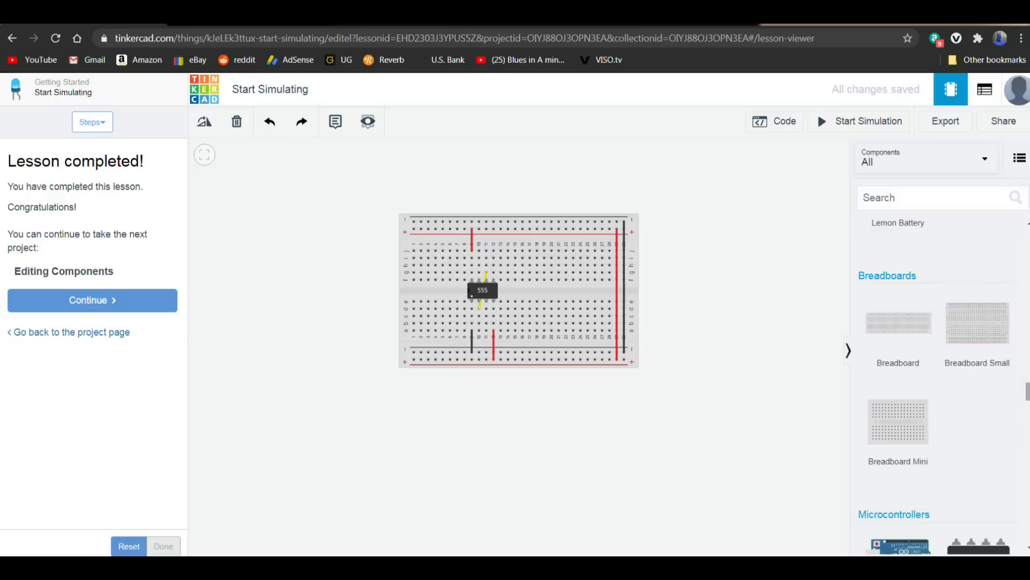
drag(1027, 390, 1028, 258)
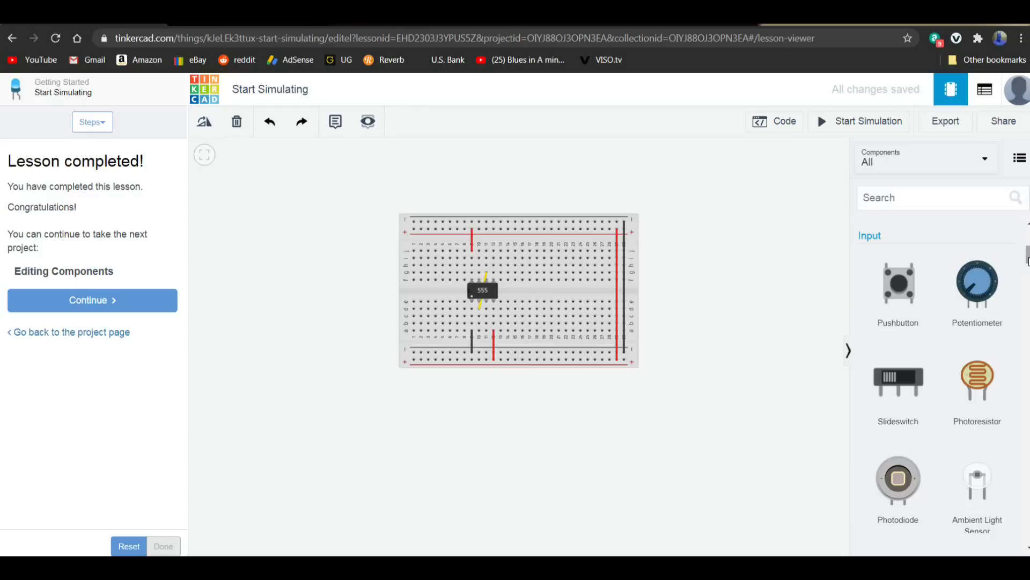
- Place a potentiometer above the 555, enter resistance 1 kΩ, and seat it in the holes
drag(982, 277, 481, 262)
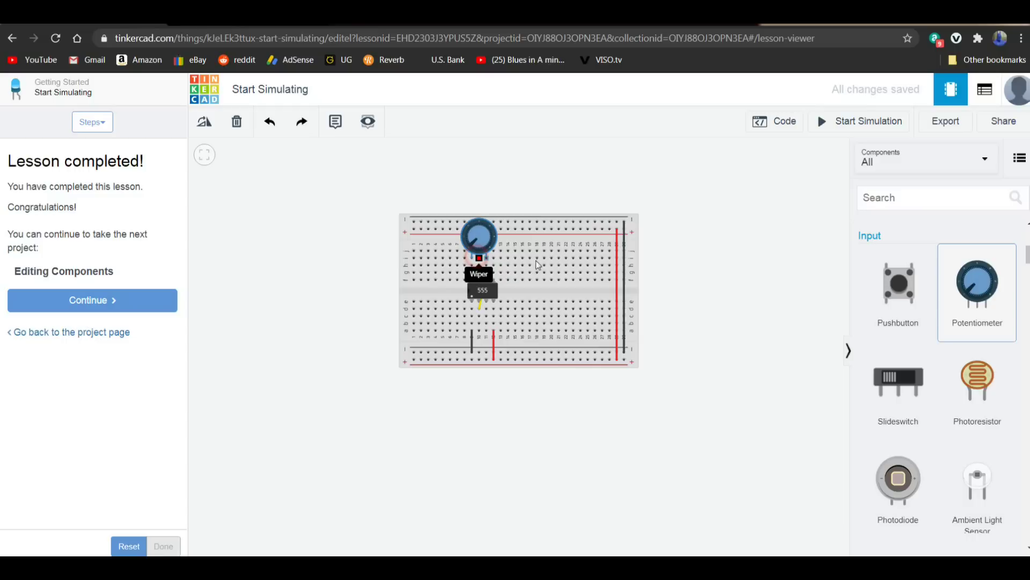
click(756, 202)
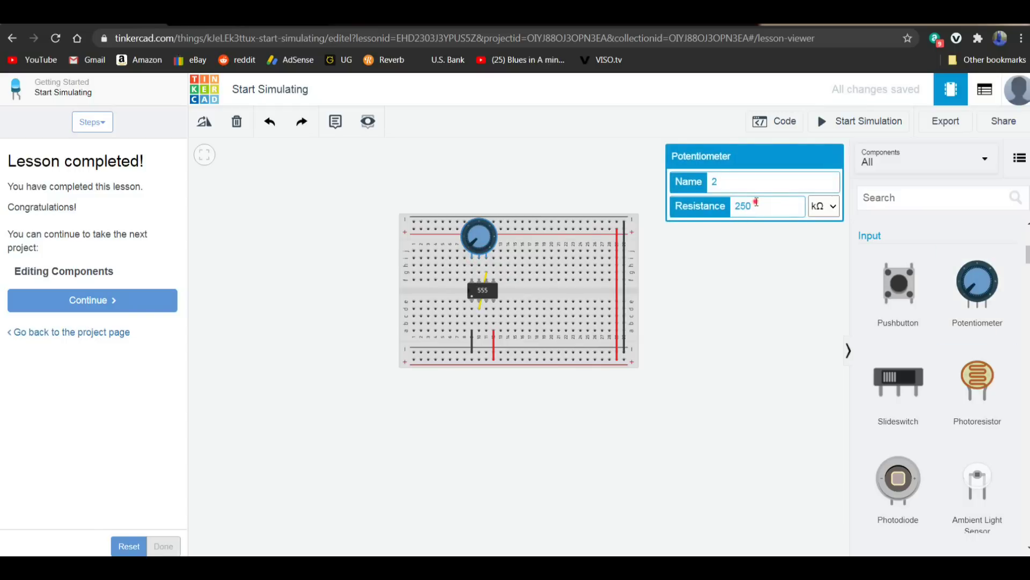
text(10)
click(728, 243)
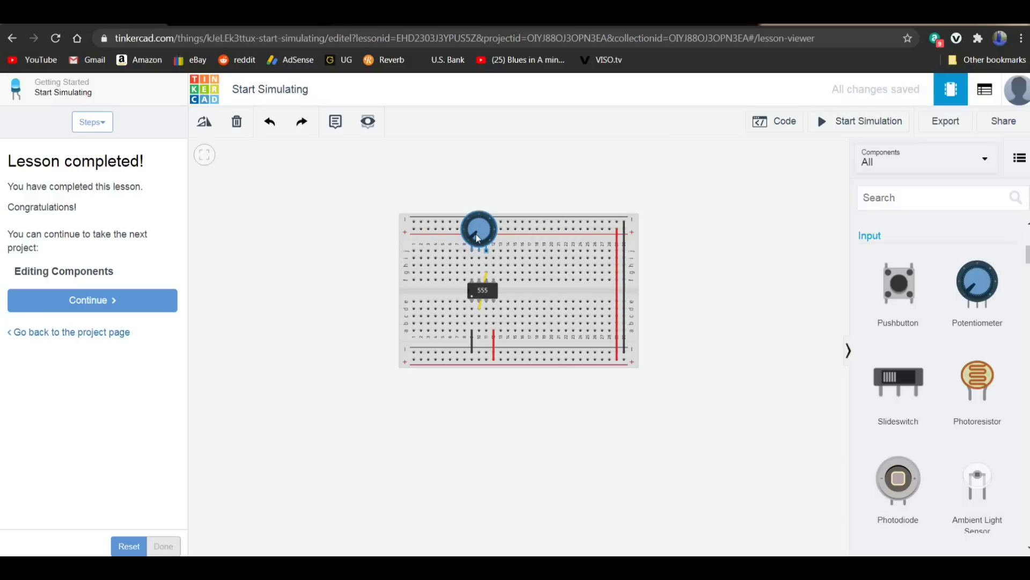
drag(478, 238, 478, 245)
click(538, 202)
- Place a capacitor left of the 555 chip and set its capacitance to 10 μF
drag(1027, 265, 1026, 246)
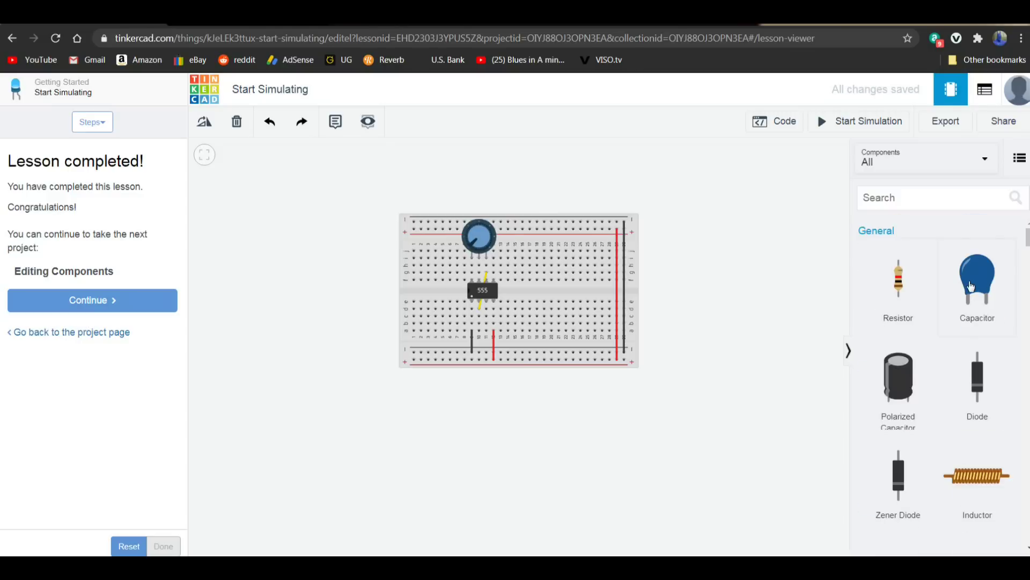
drag(974, 280, 437, 298)
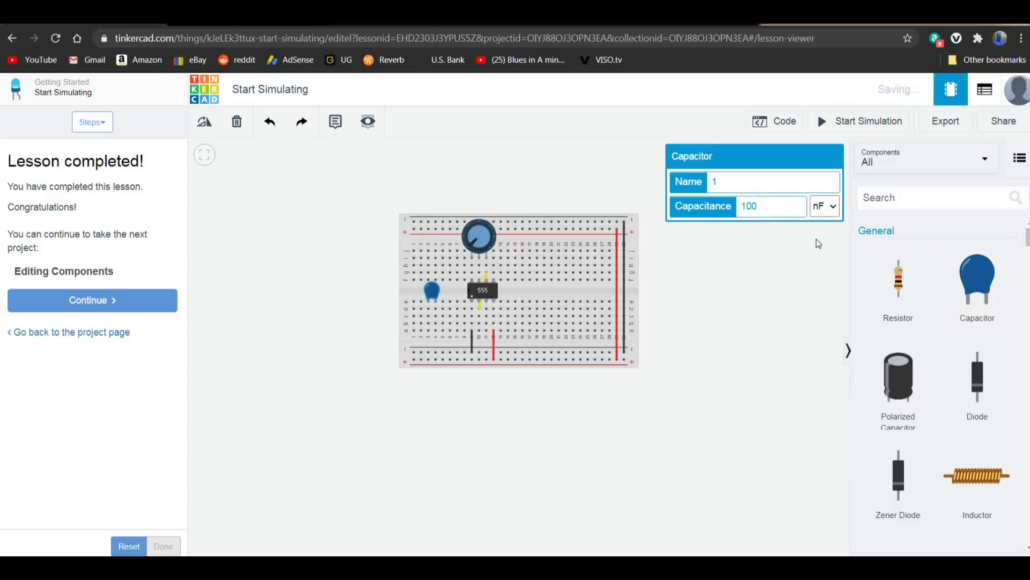
double_click(758, 206)
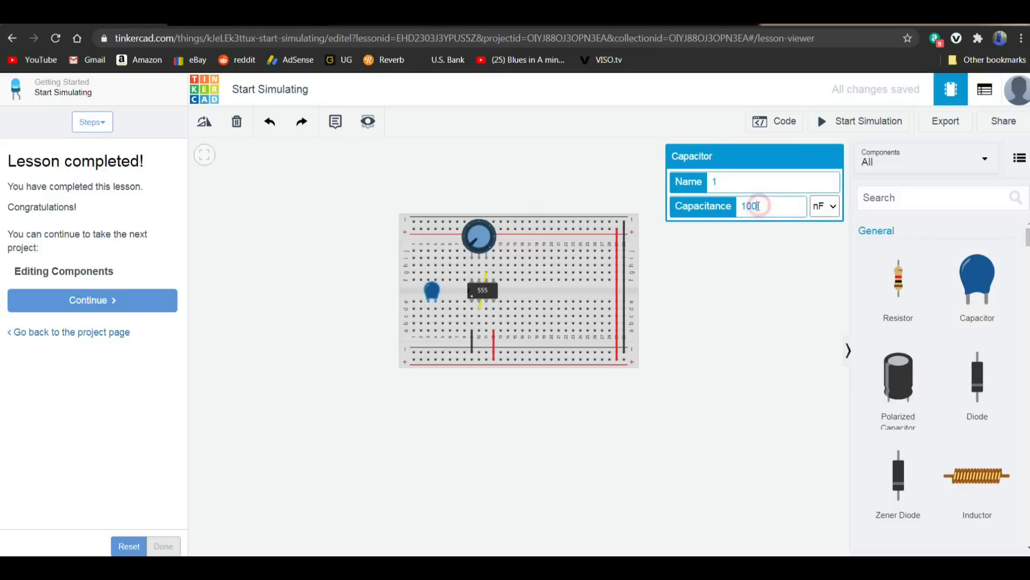
click(823, 205)
click(820, 246)
click(761, 207)
drag(761, 207, 740, 210)
text(10)
click(750, 273)
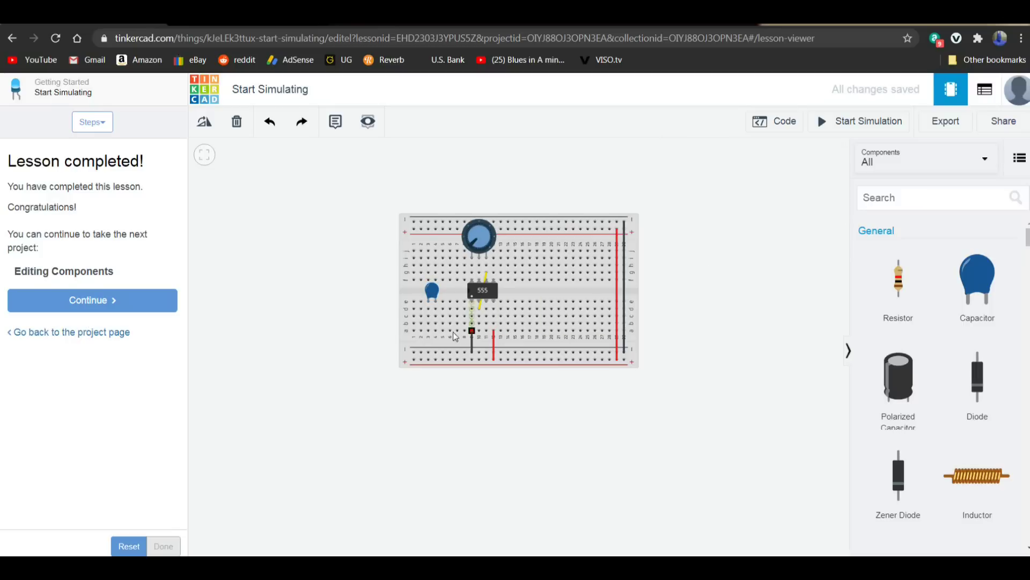
- Draw two wires from the capacitor's column to the 555's lower pins
click(436, 317)
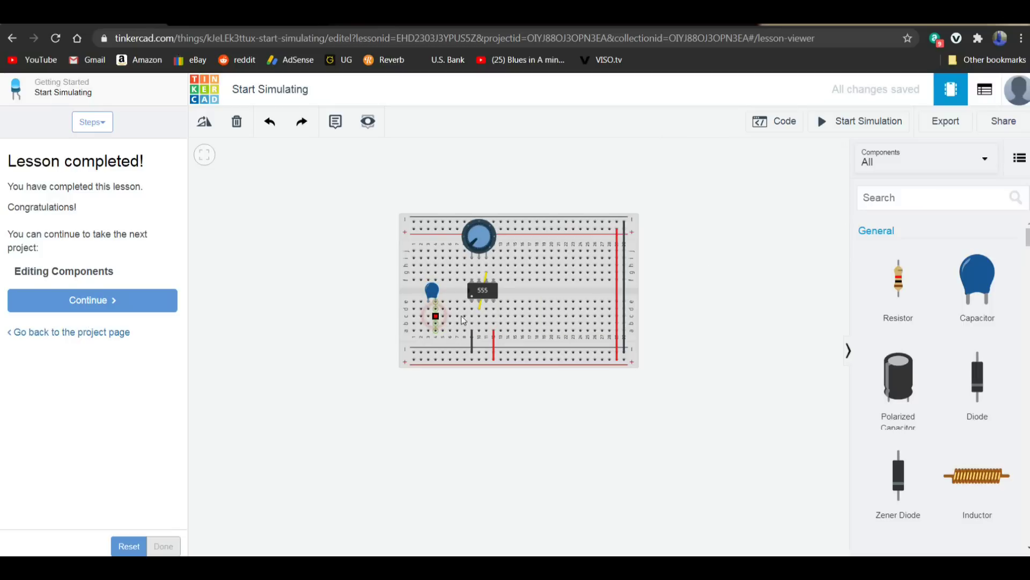
click(479, 317)
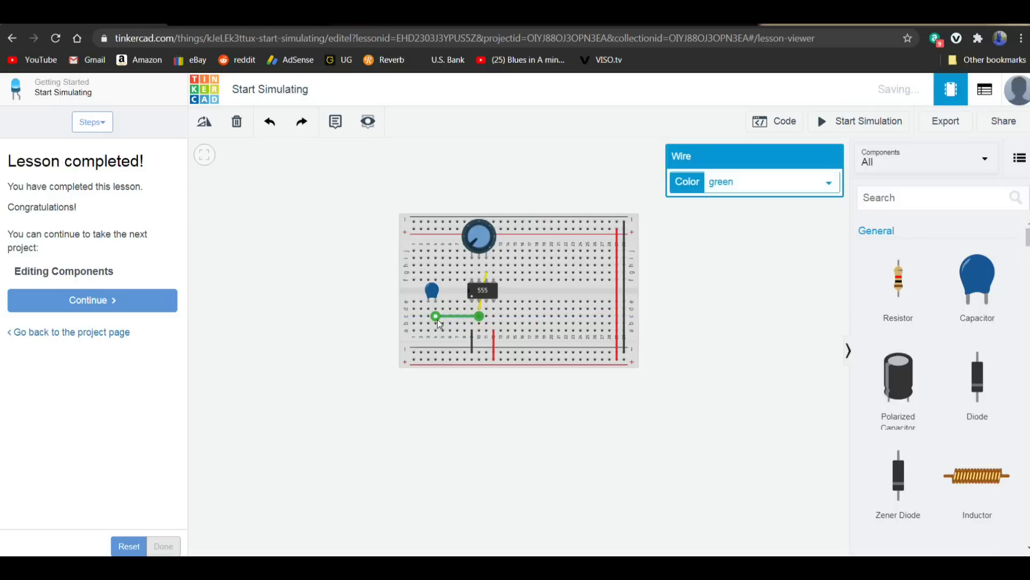
click(428, 322)
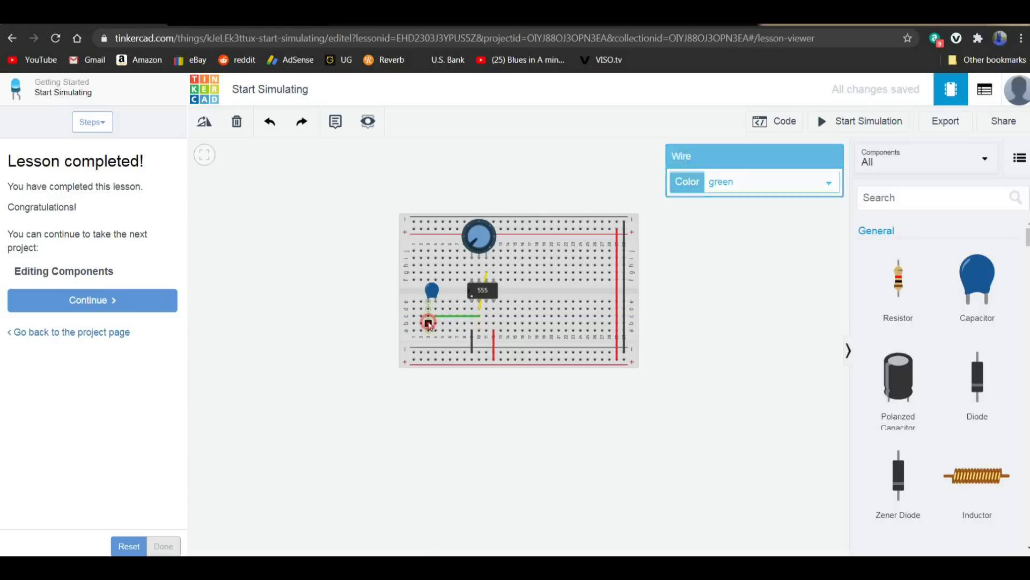
click(472, 323)
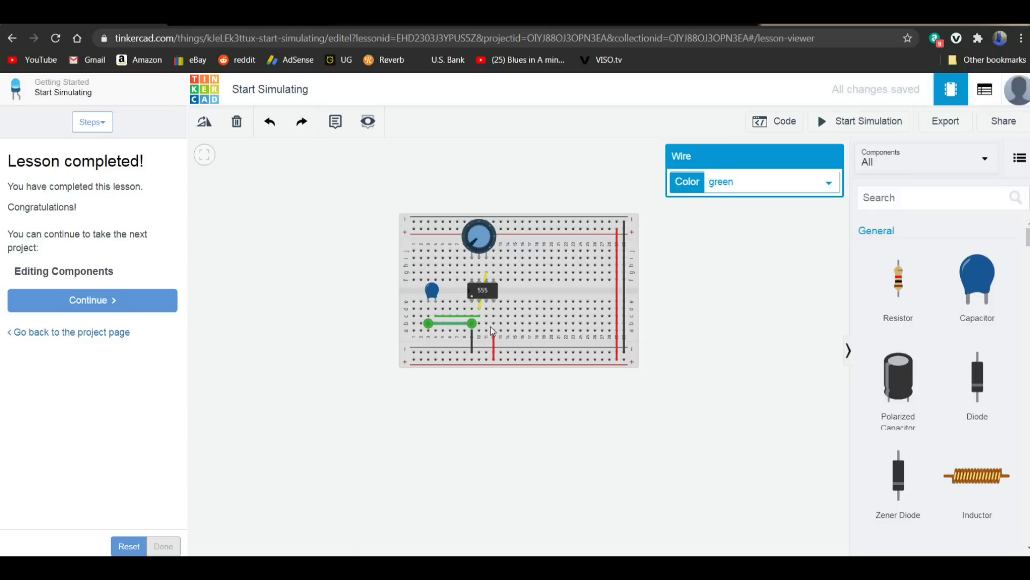
- Add a short blue wire a few holes to the right of the 555 chip
click(592, 404)
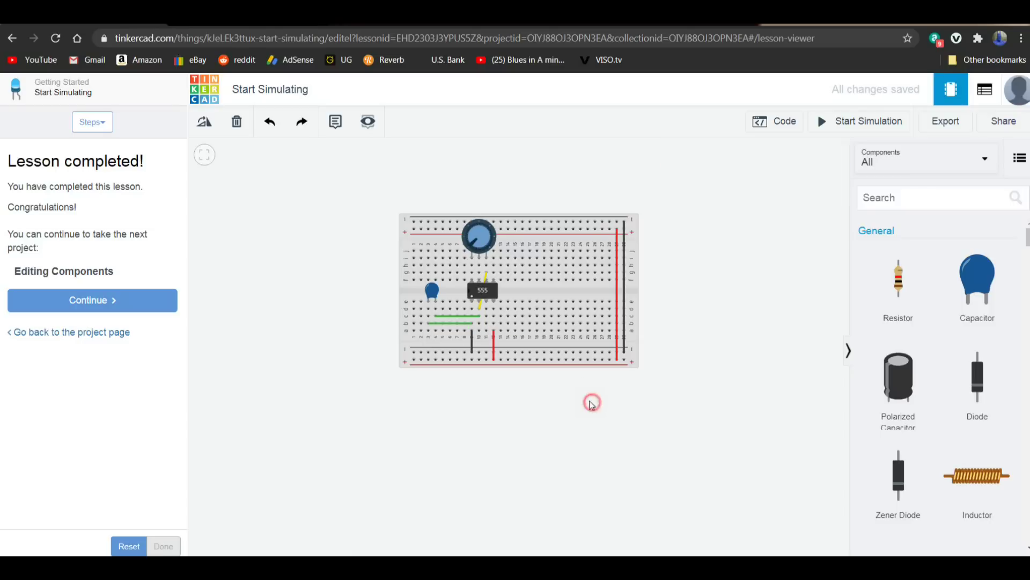
click(486, 316)
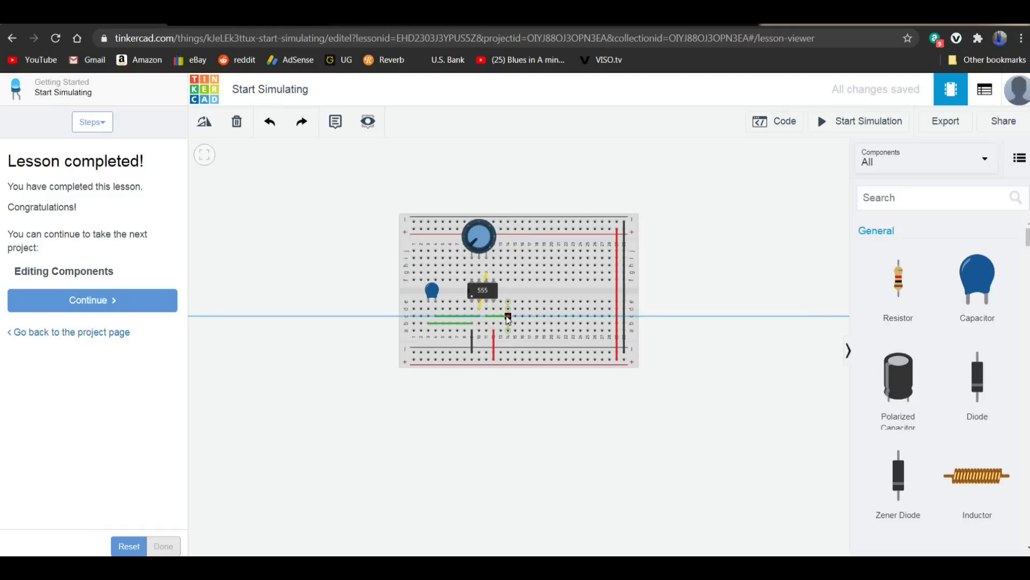
click(510, 316)
click(757, 188)
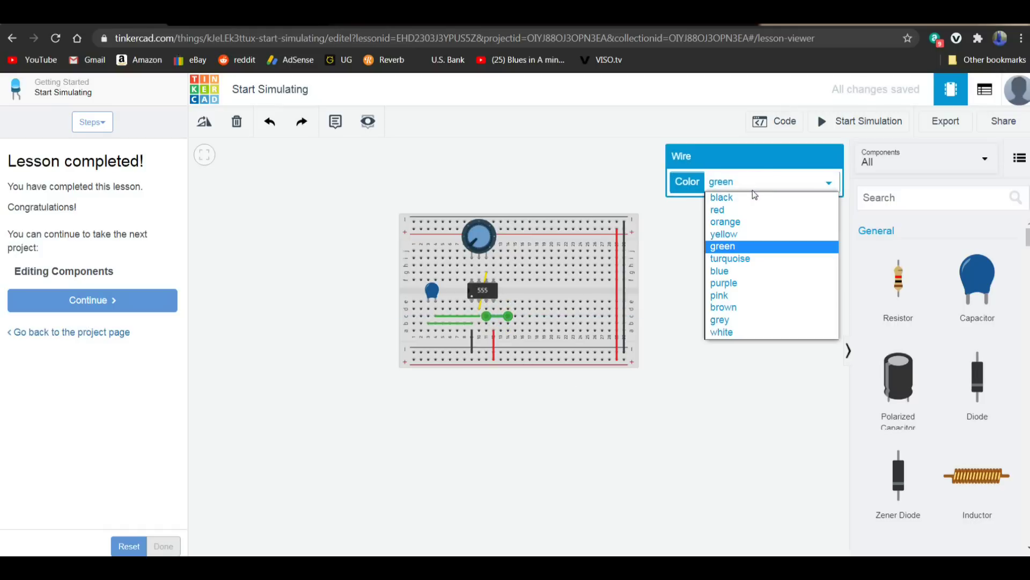
click(733, 272)
click(840, 279)
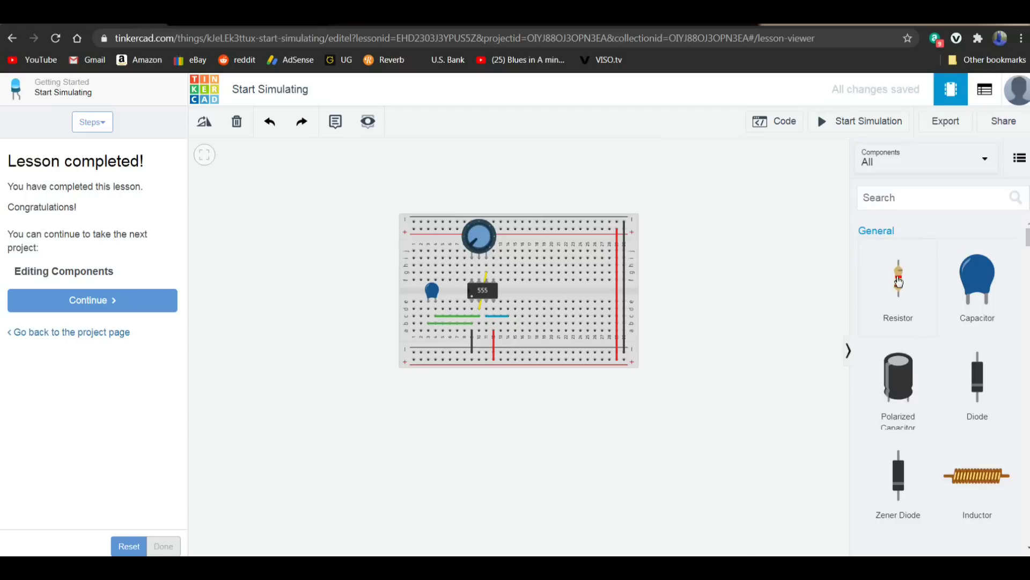
- Place a resistor right of the 555 and set its resistance to 330 Ω
drag(899, 280, 527, 314)
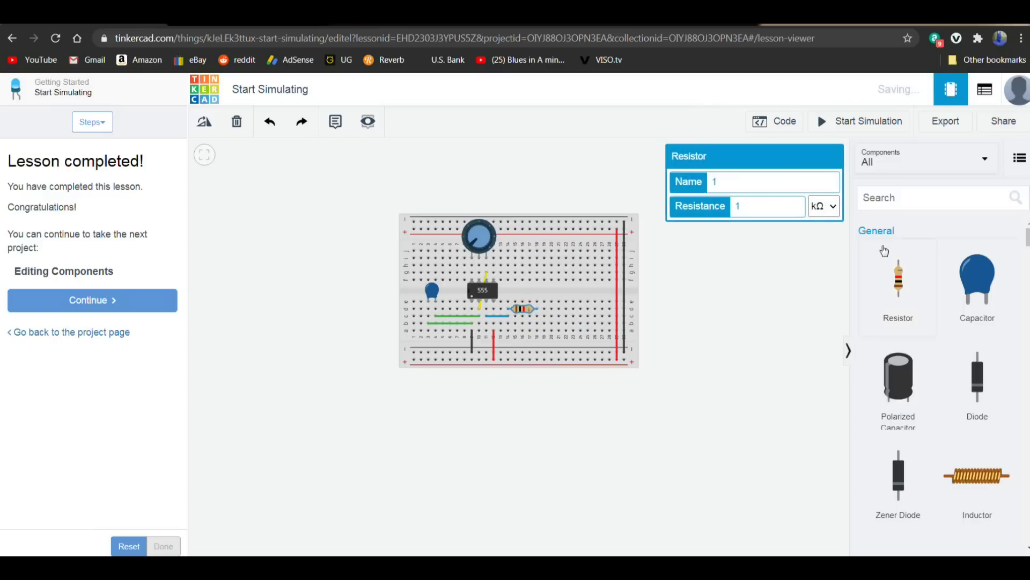
click(829, 206)
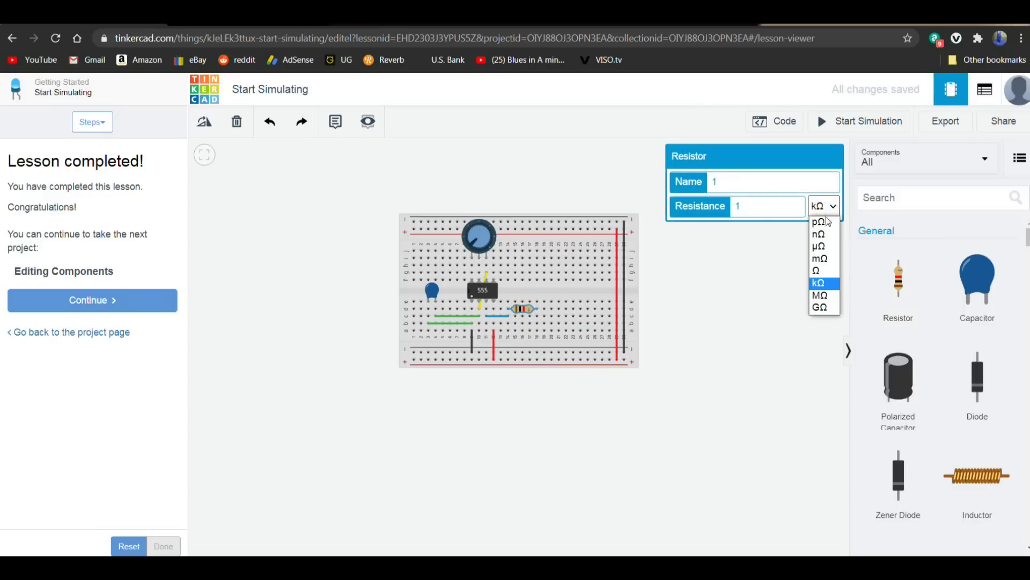
click(818, 270)
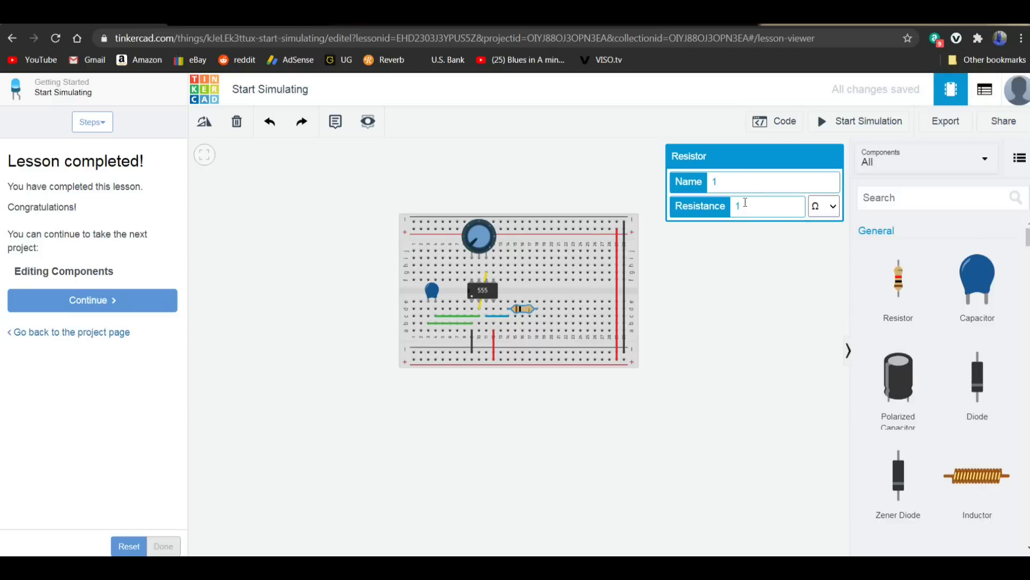
drag(746, 202, 730, 207)
click(735, 280)
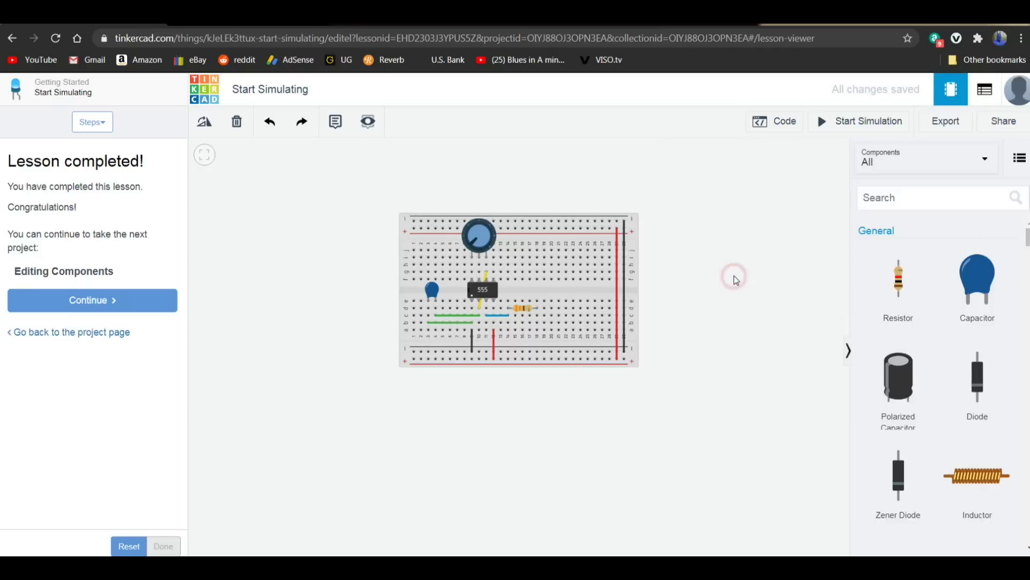
drag(1027, 242, 1026, 305)
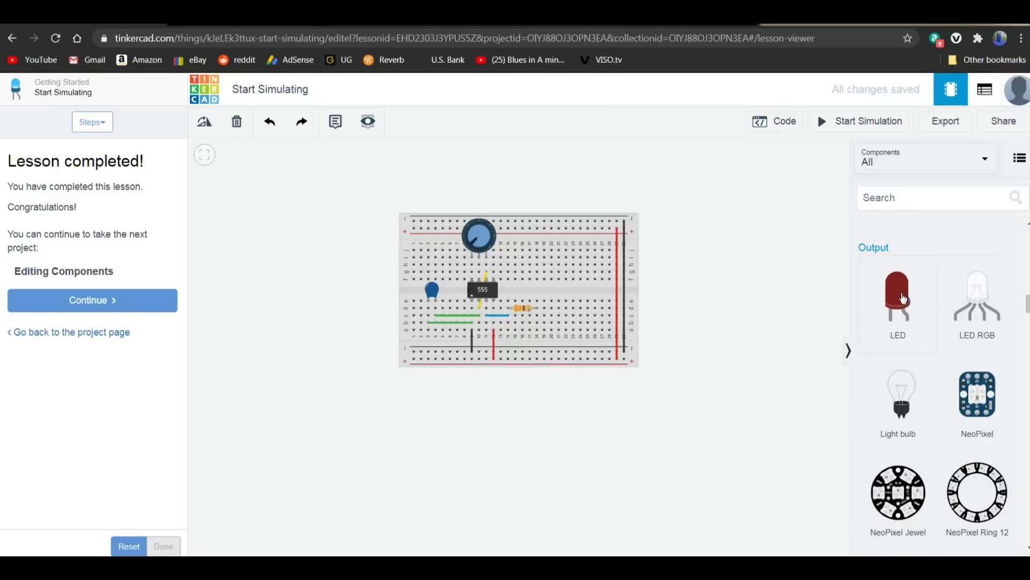
- Place a rotated LED beside the resistor on the breadboard and make it yellow
drag(903, 297, 572, 335)
key(r)
key(r)
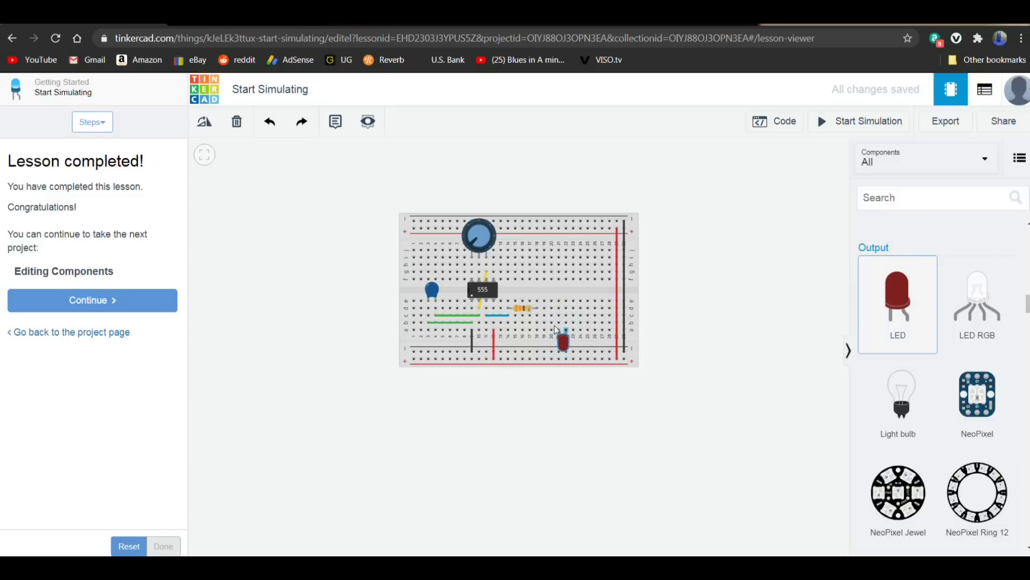
drag(565, 338, 542, 321)
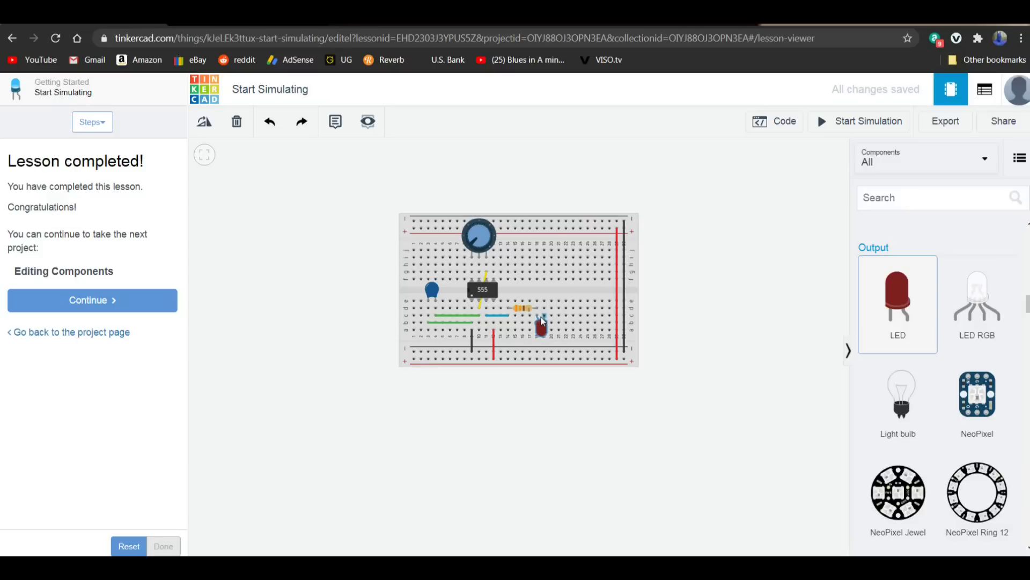
click(542, 321)
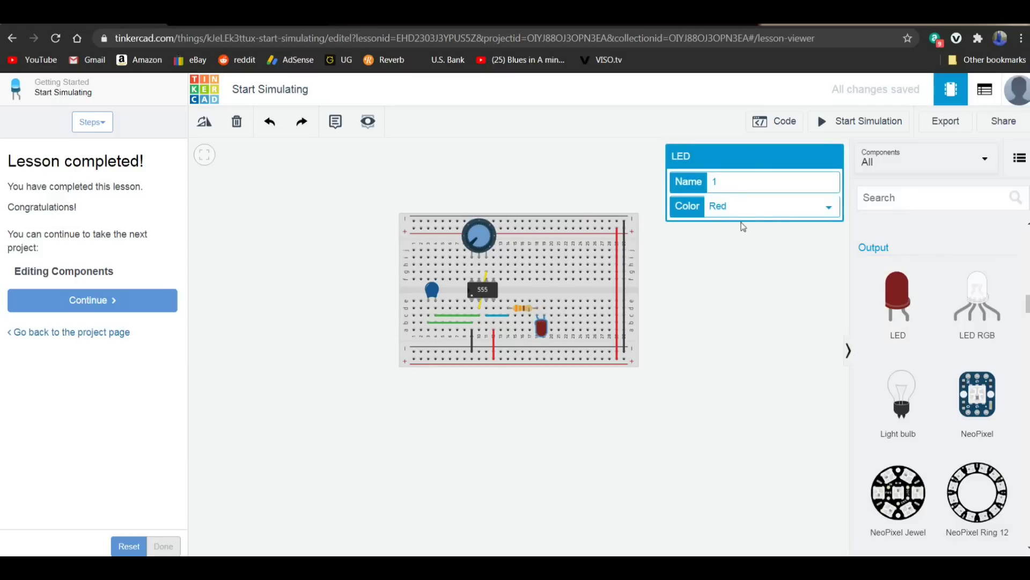
click(732, 205)
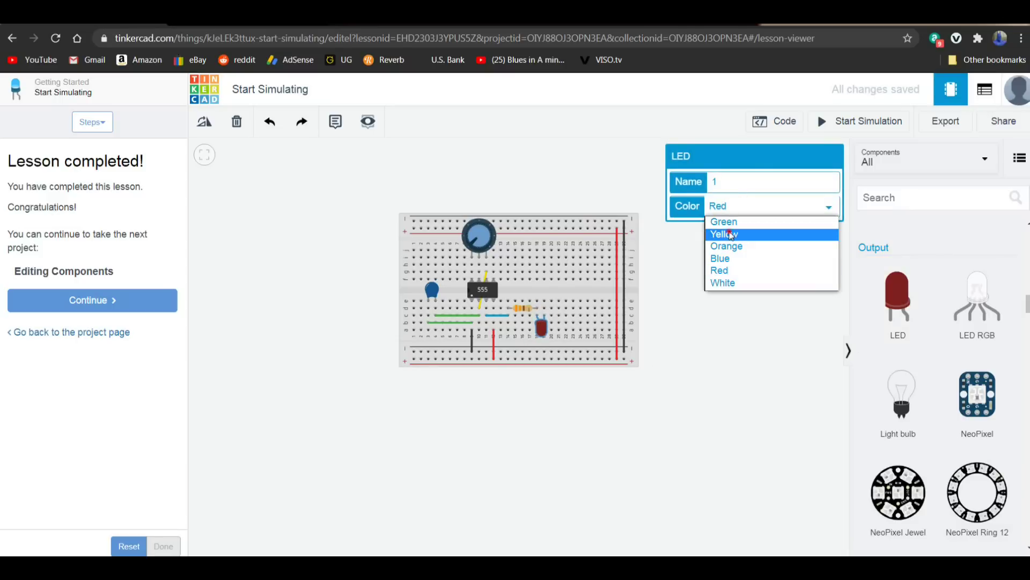
click(724, 234)
click(685, 276)
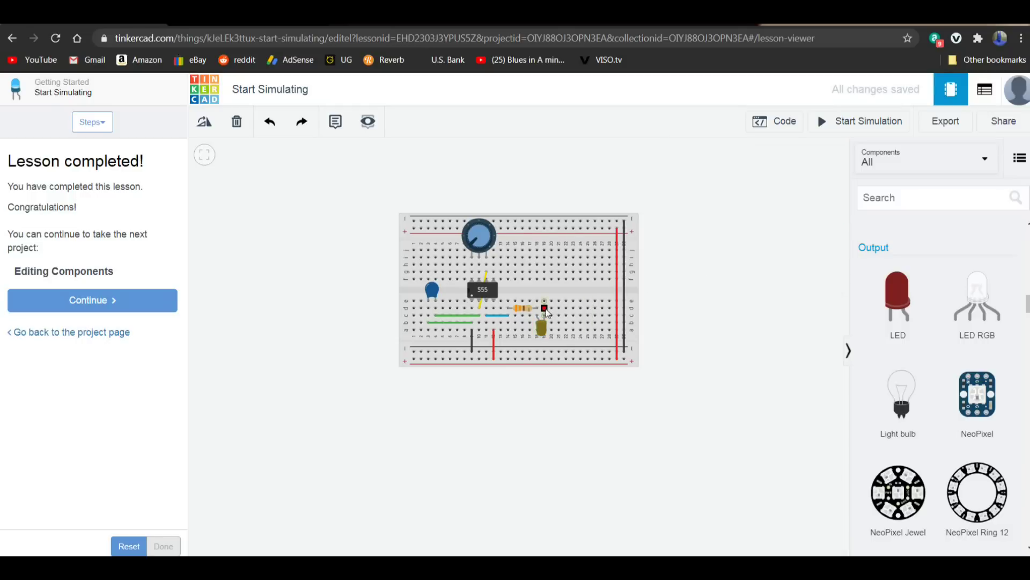
- Add two black wires: resistor row to LED row, and LED row to the bottom rail
click(545, 308)
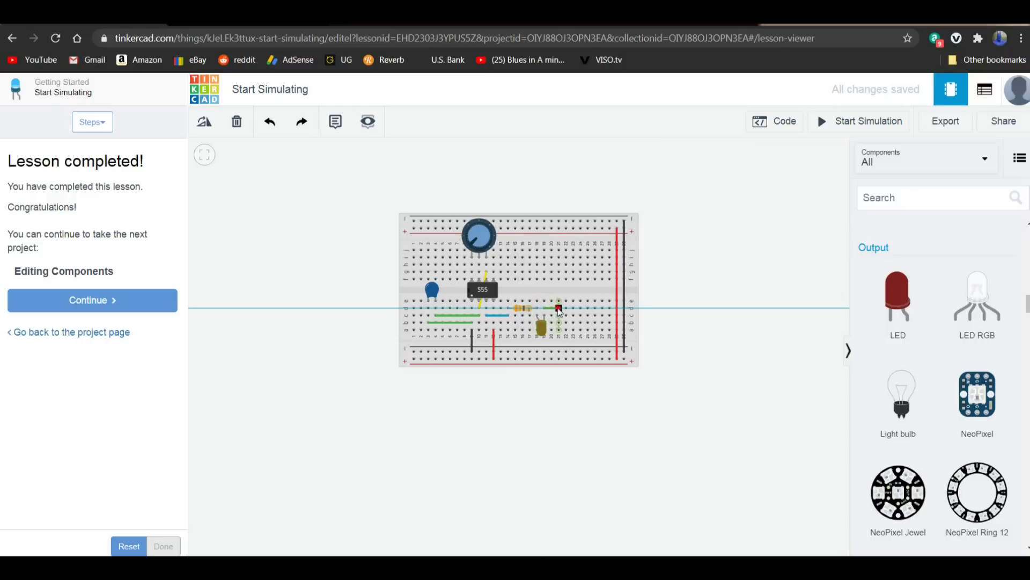
click(559, 309)
click(746, 182)
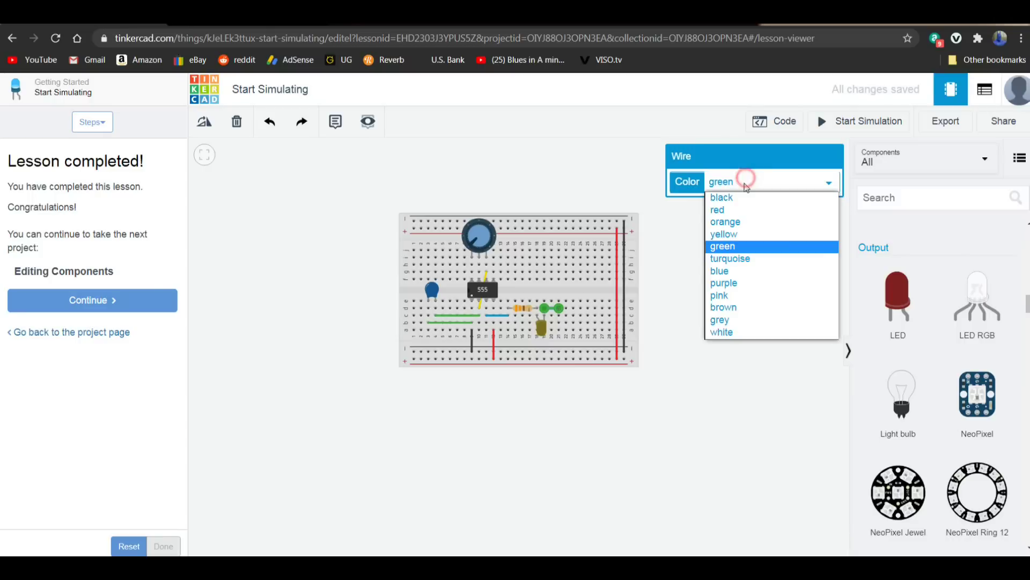
click(739, 198)
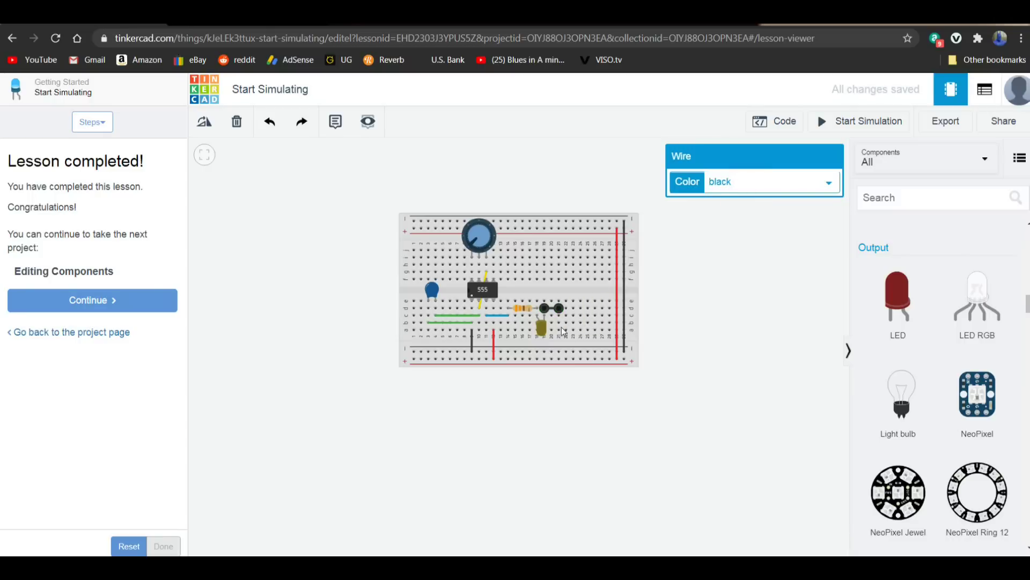
click(559, 330)
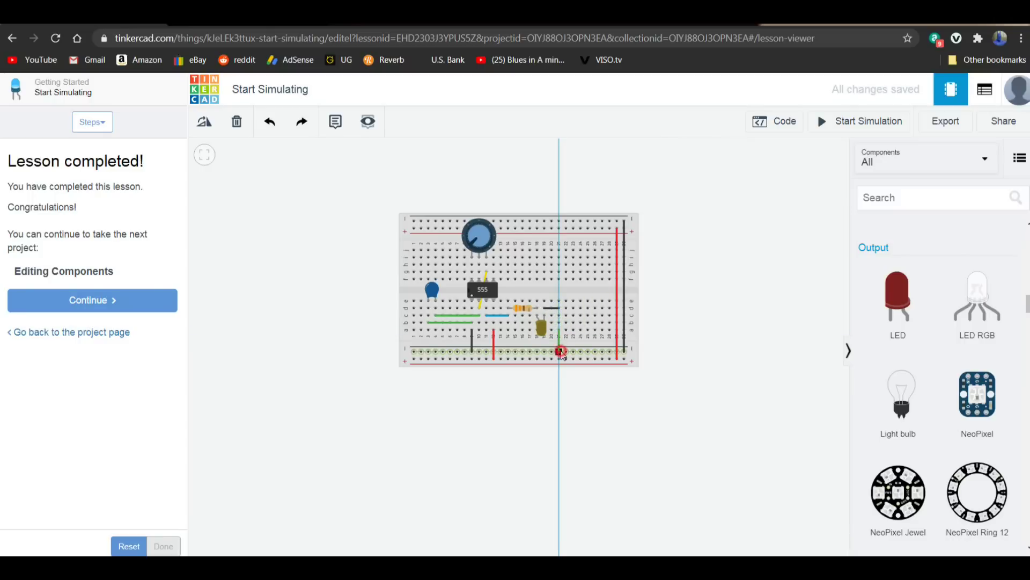
click(560, 352)
click(747, 183)
click(736, 197)
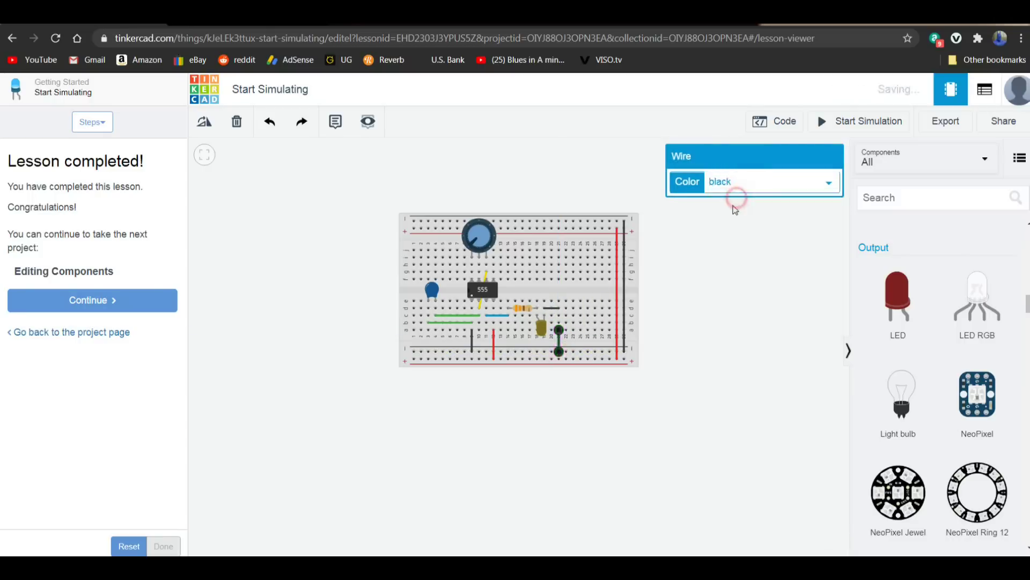
click(696, 258)
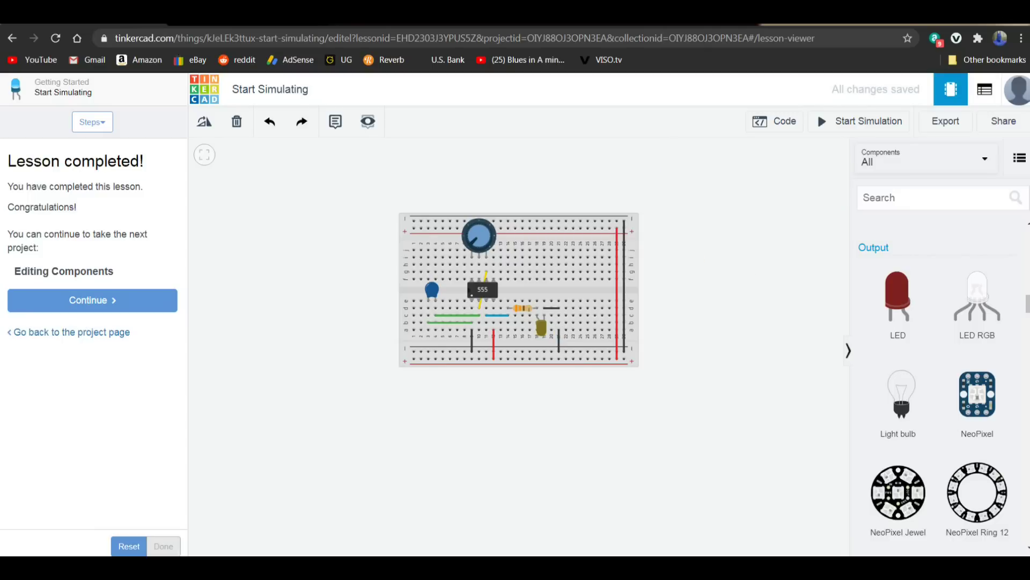
- Place a 9V battery left of the breadboard and wire its positive terminal red to the top rail
drag(1028, 308, 1028, 380)
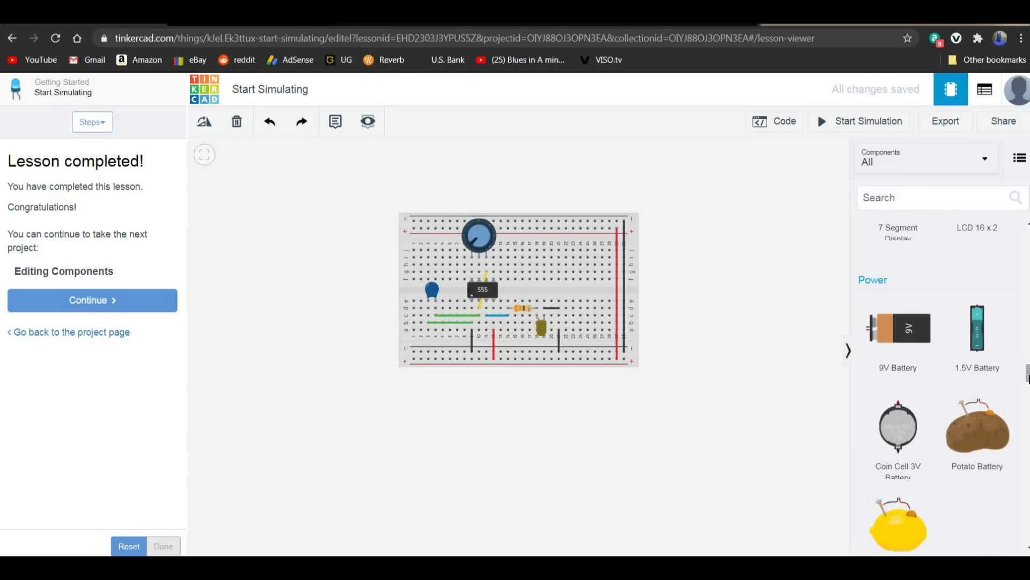
drag(900, 335, 290, 286)
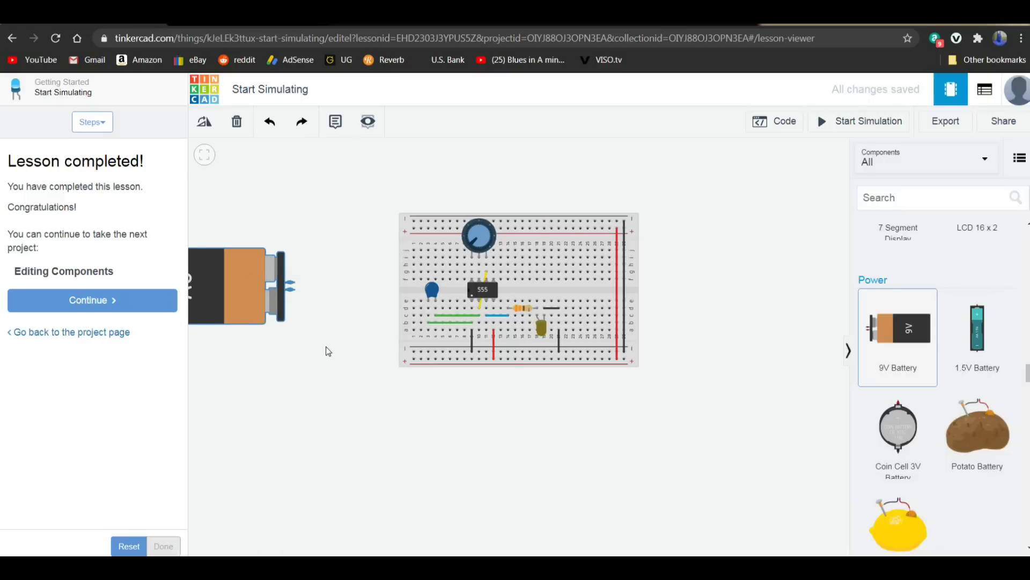
click(322, 355)
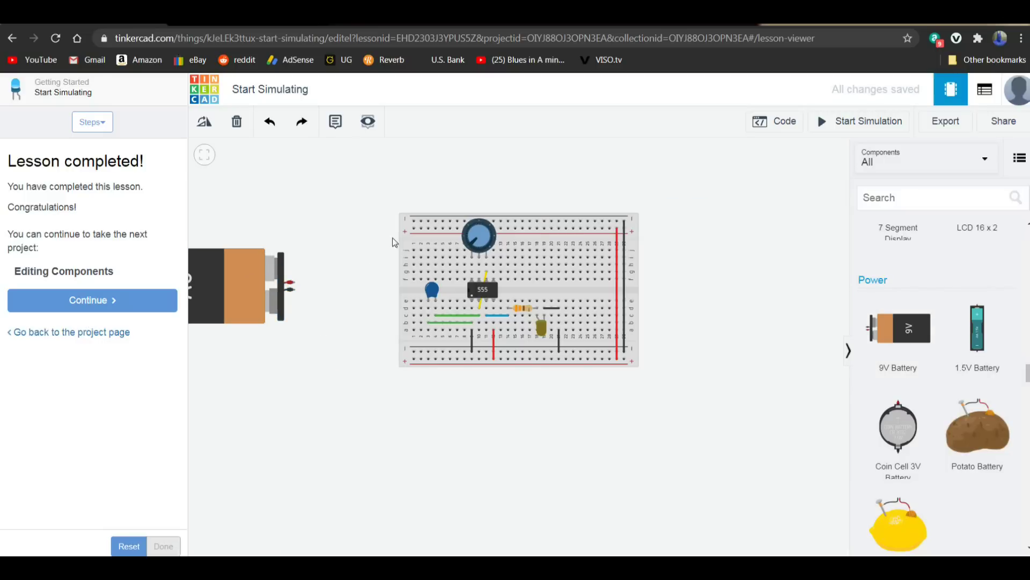
click(413, 229)
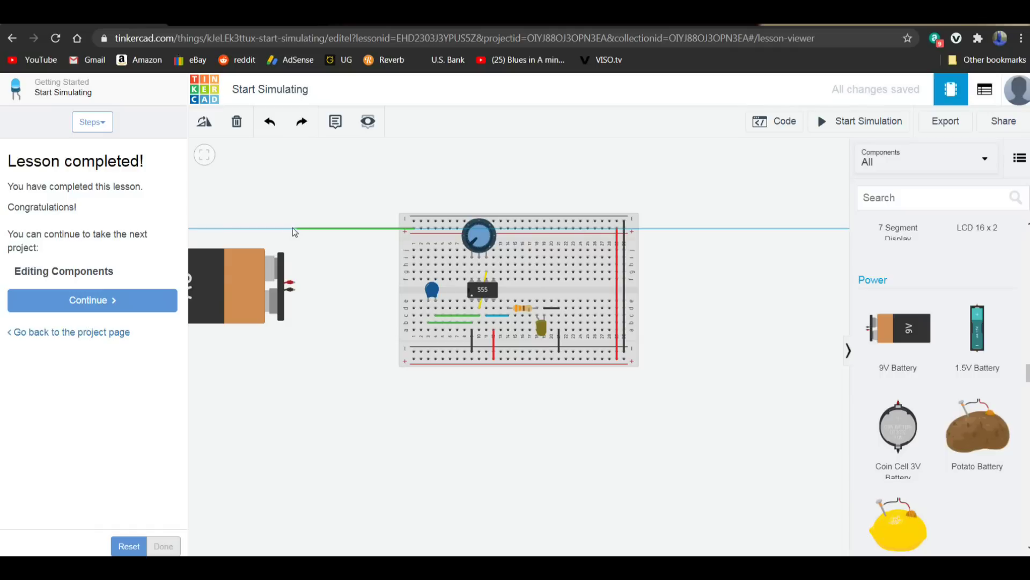
click(291, 229)
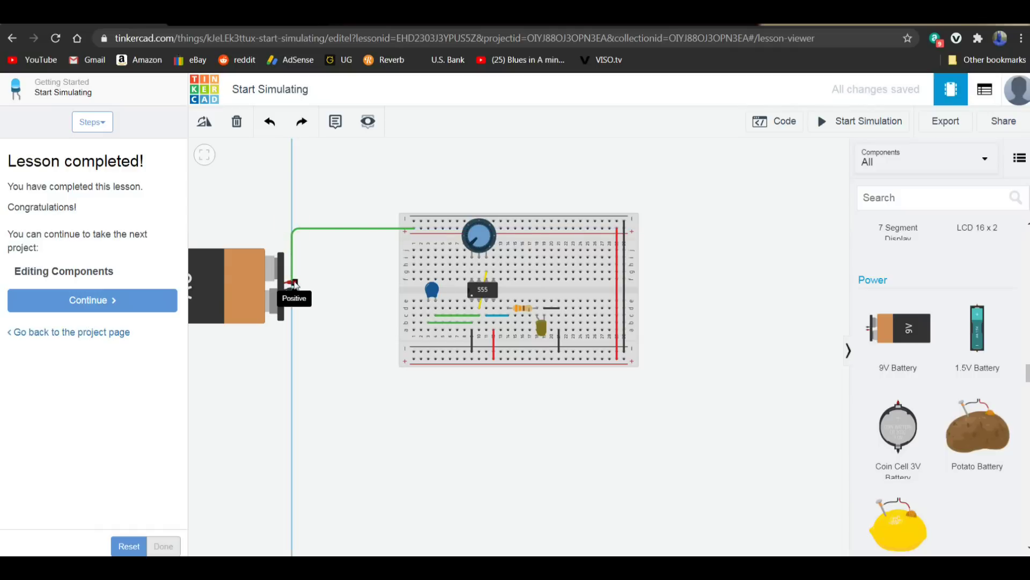
click(294, 284)
click(732, 183)
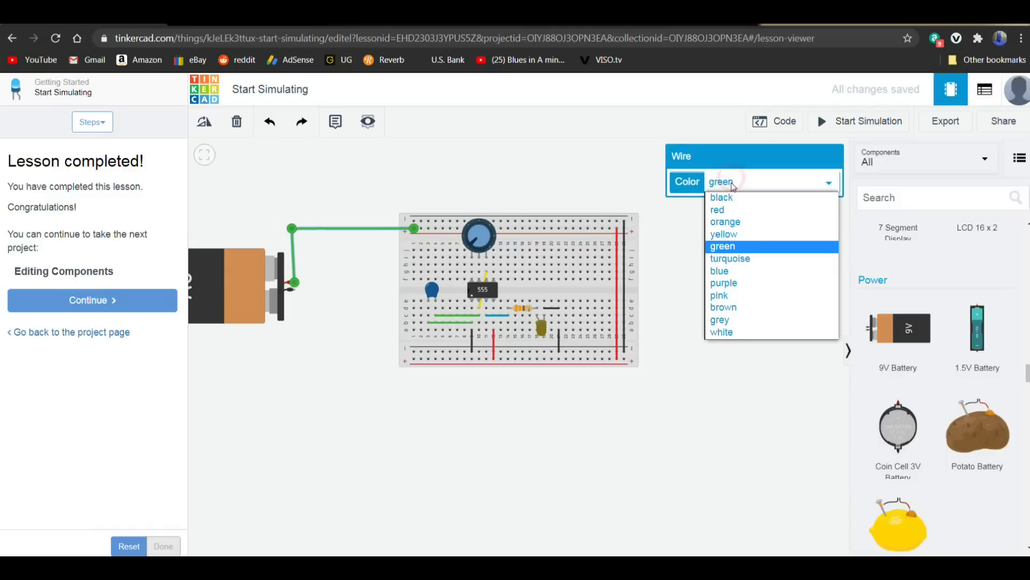
click(719, 210)
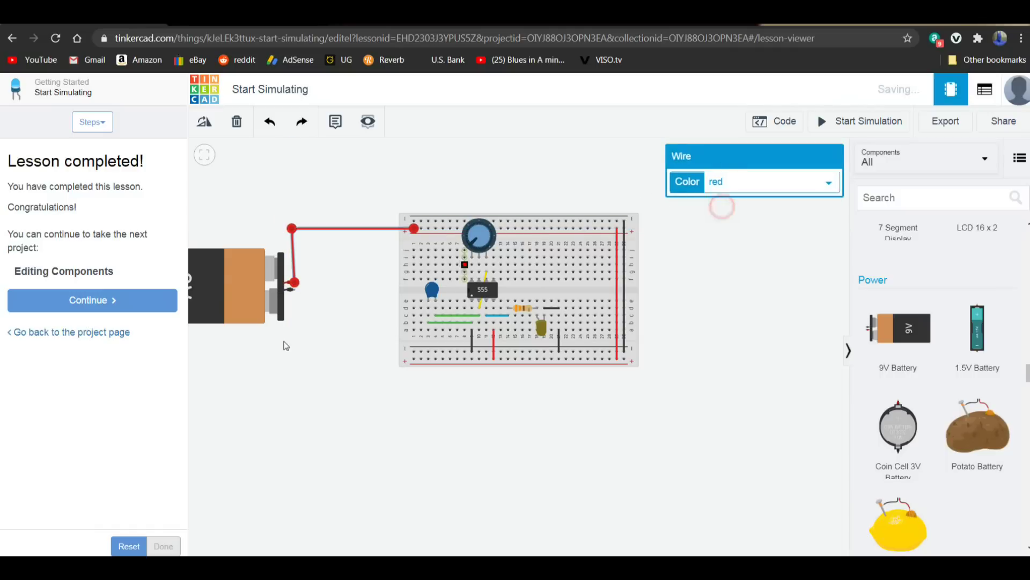
- Wire the battery's negative terminal black to the bottom rail and start the simulation
click(294, 290)
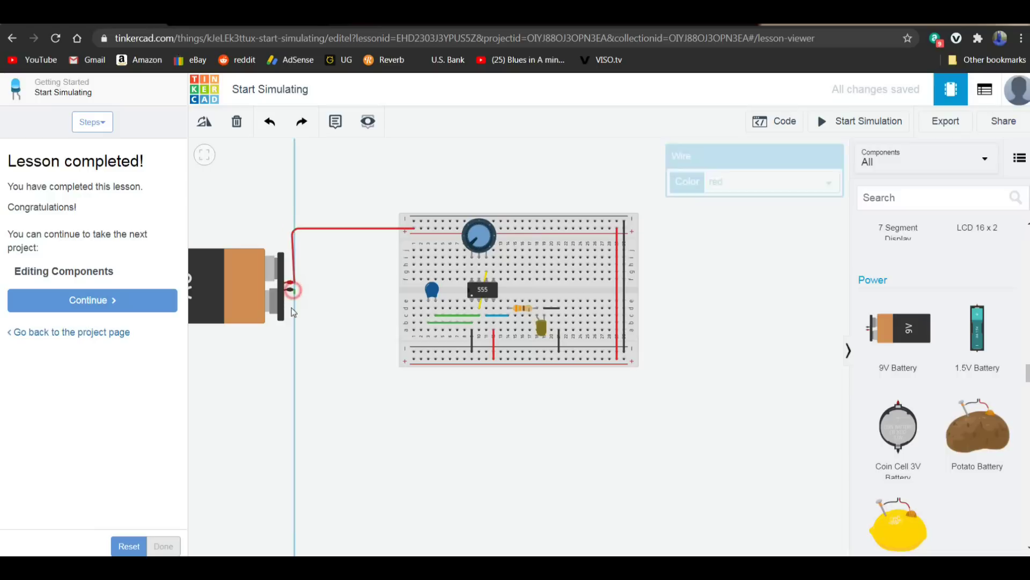
click(296, 358)
click(414, 352)
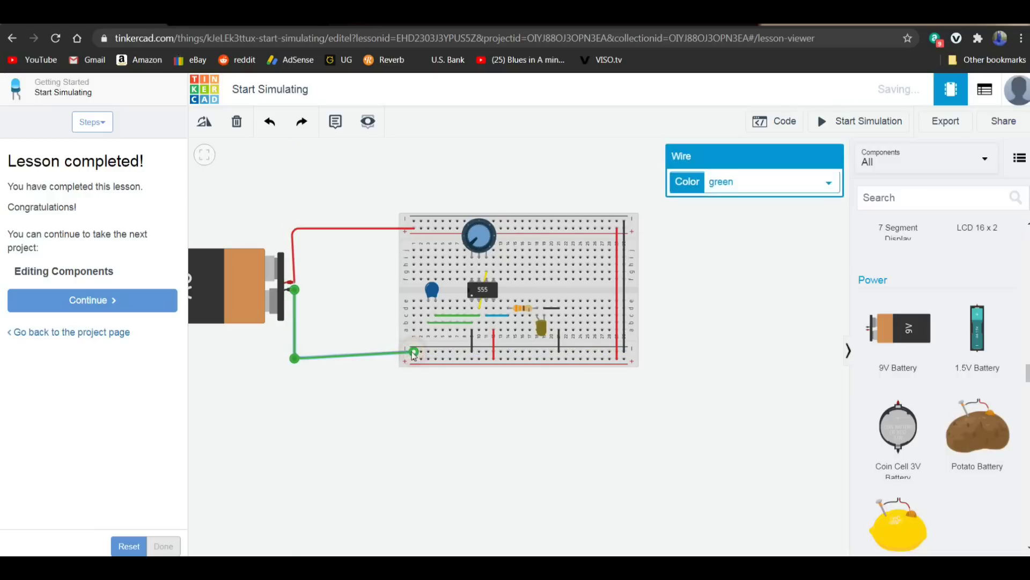
click(743, 182)
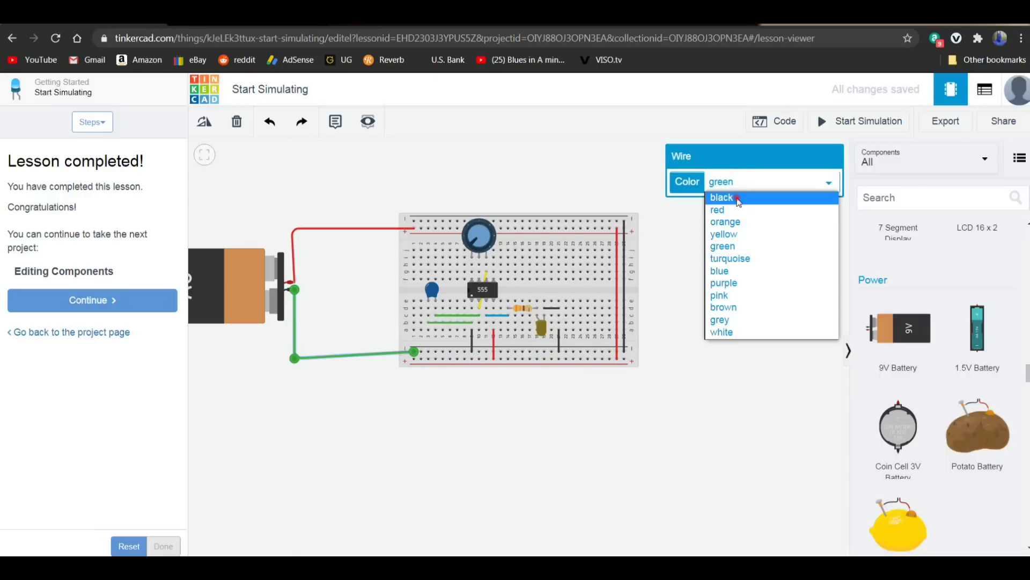
click(742, 197)
click(723, 231)
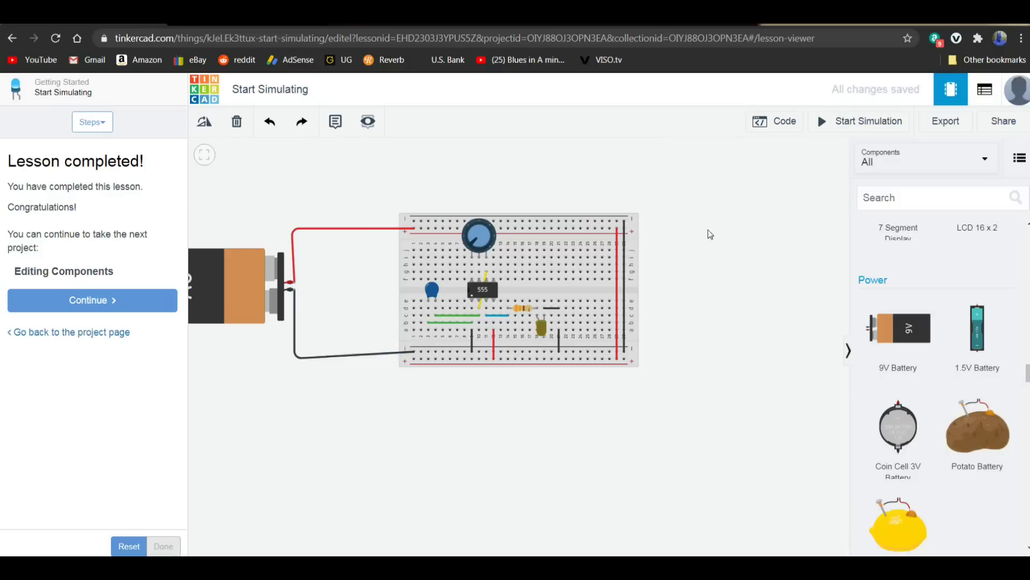
click(865, 127)
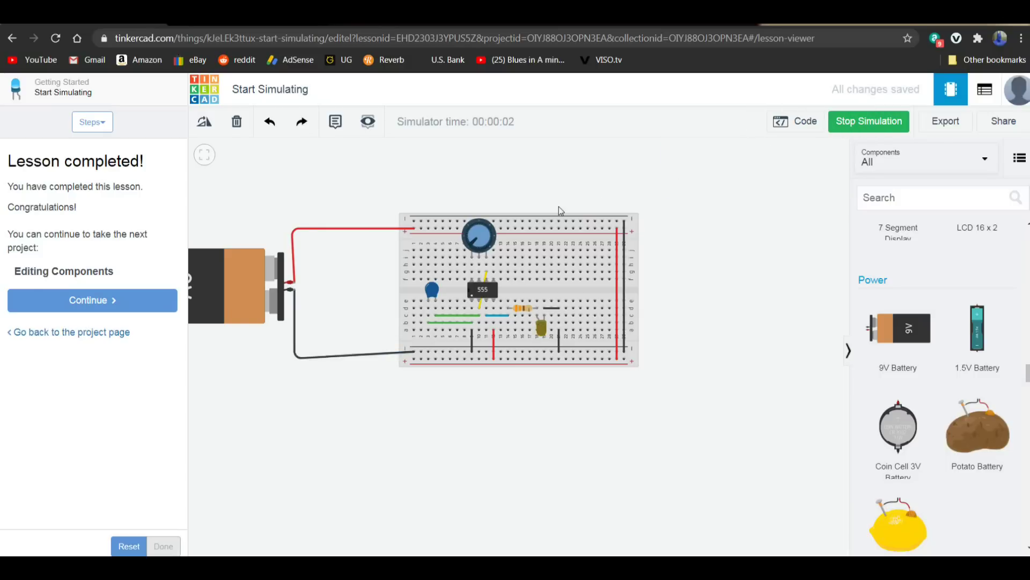
- Turn the potentiometer knob up and fine-tune it until the yellow LED flashes
drag(477, 245, 480, 232)
drag(481, 229, 475, 233)
scroll(939, 387, down, 1)
- Add an oscilloscope and wire its negative terminal to the breadboard's lower rail
drag(1027, 375, 1027, 420)
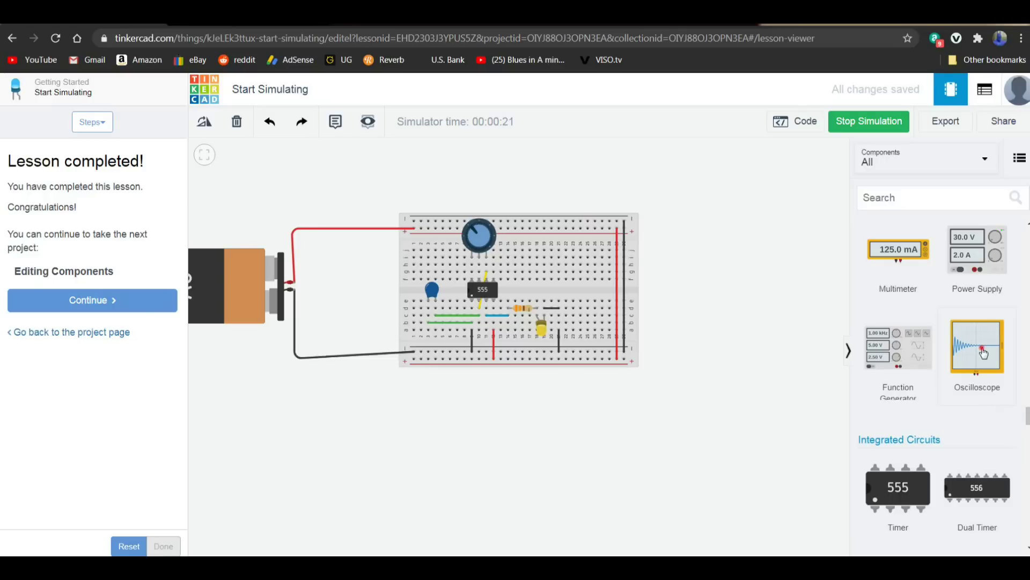
drag(984, 353, 731, 257)
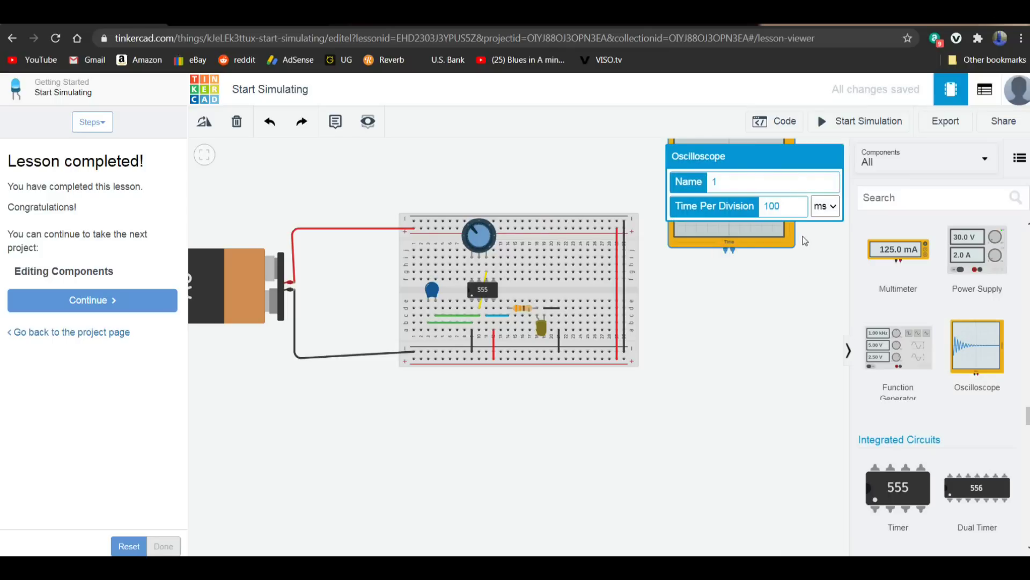
click(826, 255)
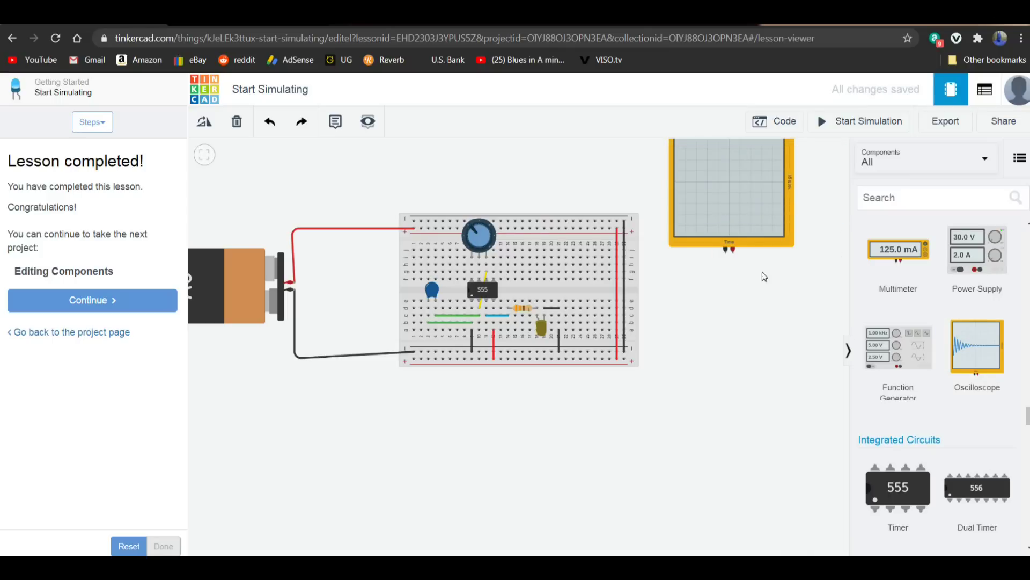
click(727, 254)
click(727, 387)
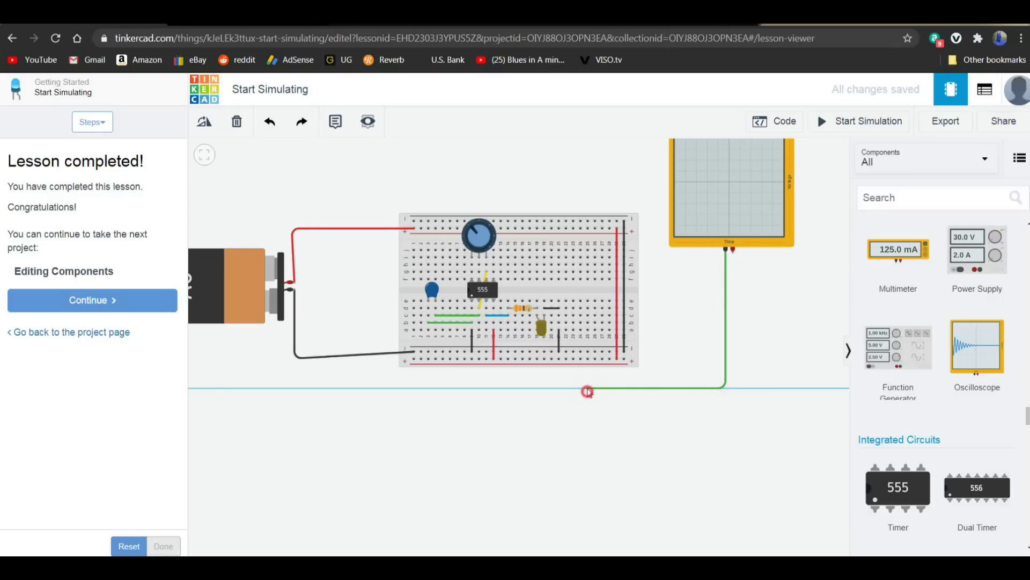
click(588, 388)
click(588, 351)
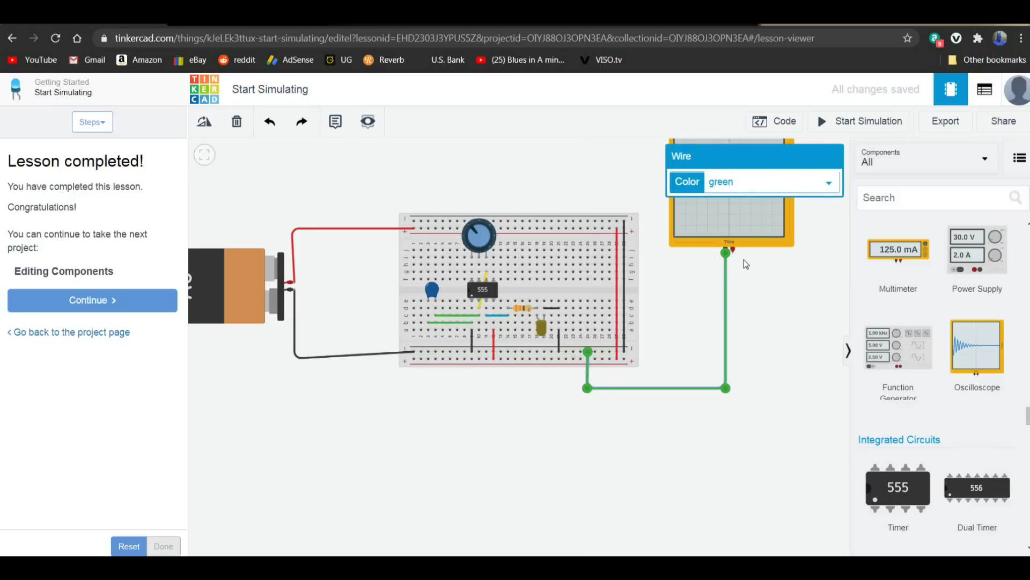
- Wire the oscilloscope's positive terminal in blue beside the resistor and start the simulation
click(733, 250)
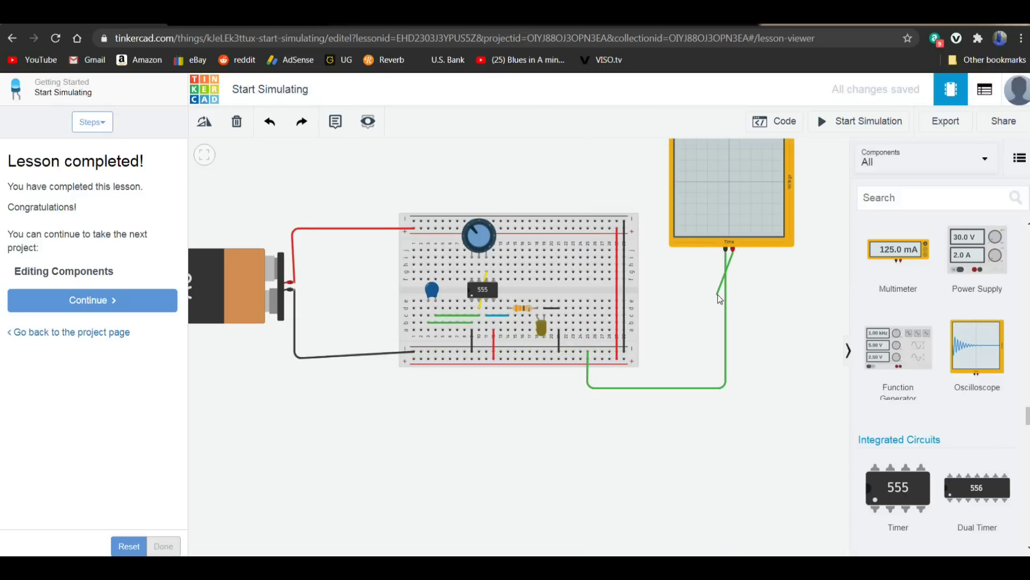
click(736, 295)
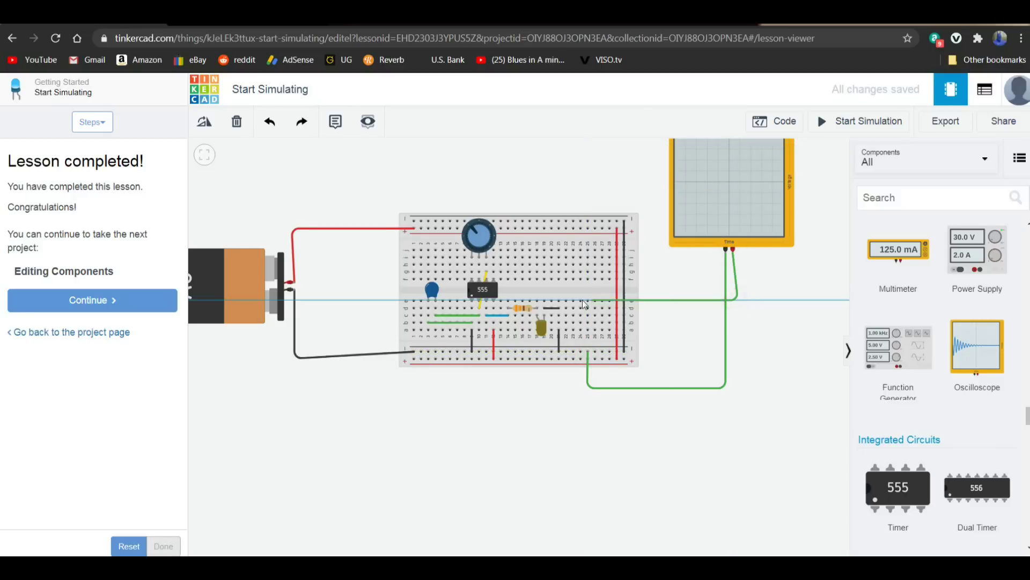
click(537, 301)
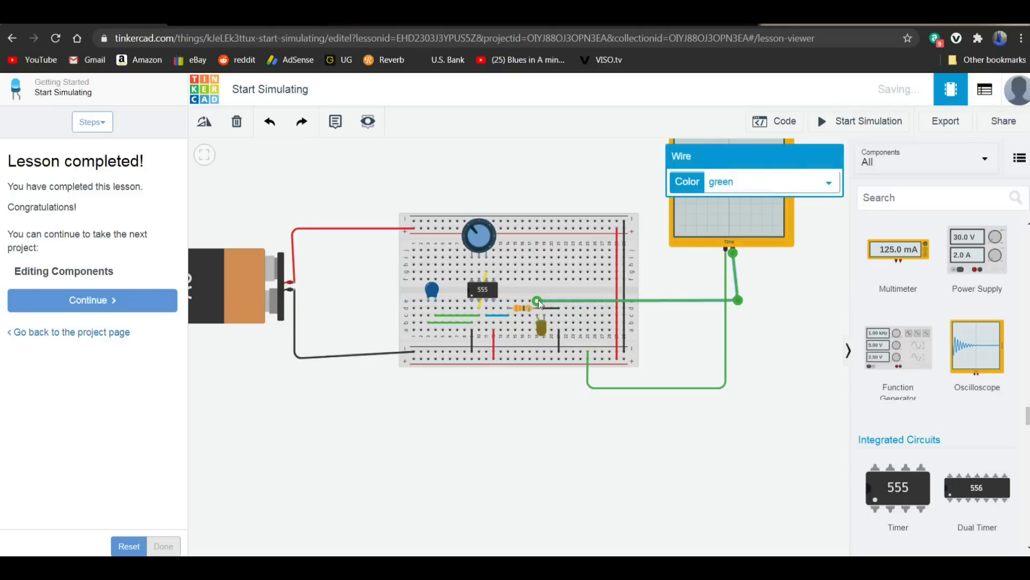
click(769, 185)
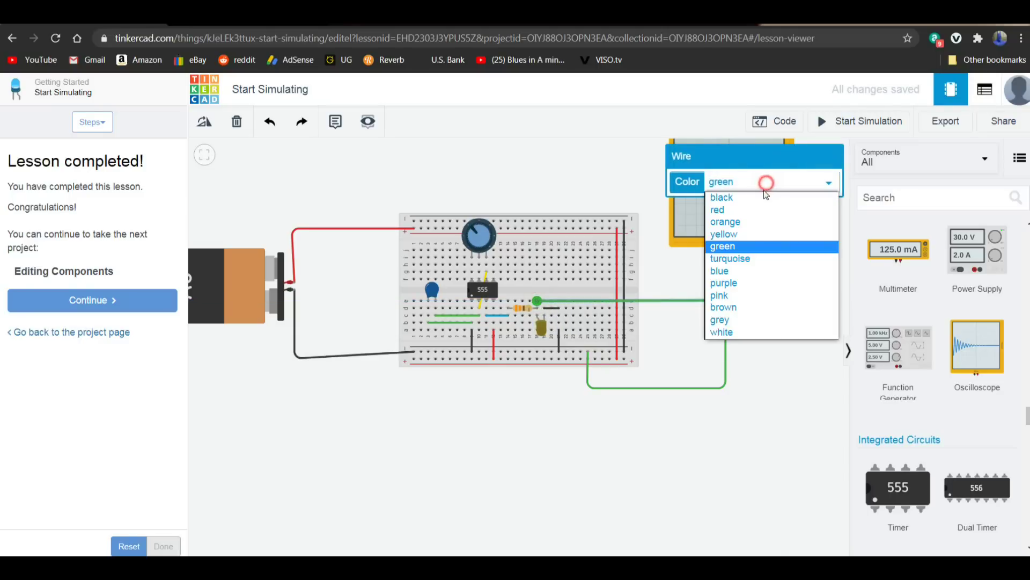
click(744, 271)
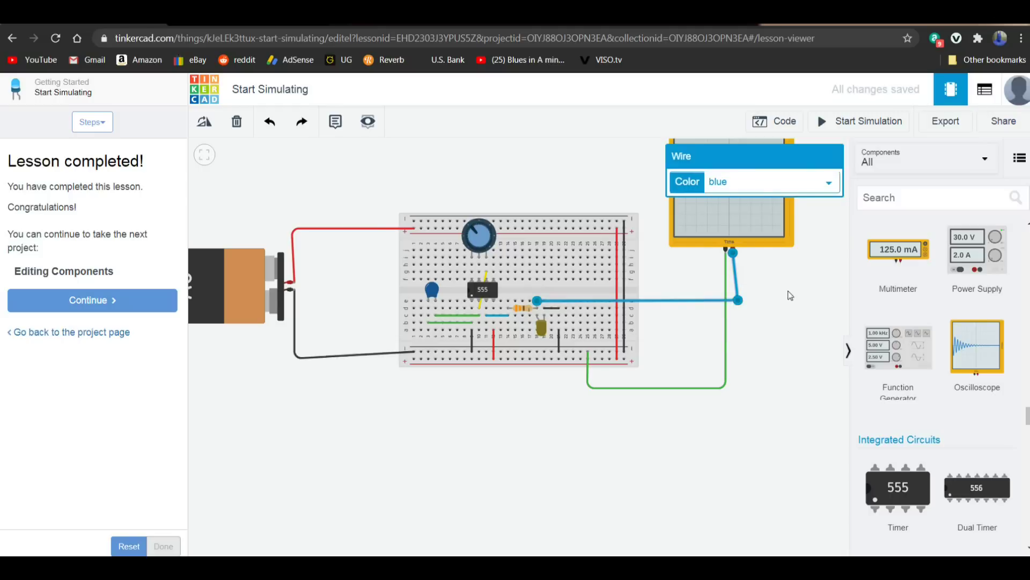
click(787, 293)
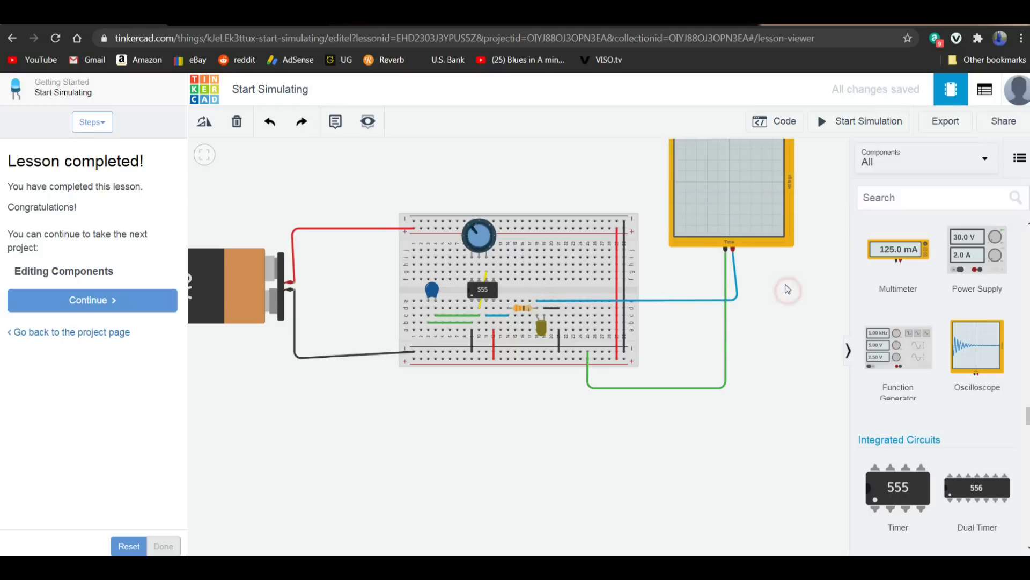
click(860, 123)
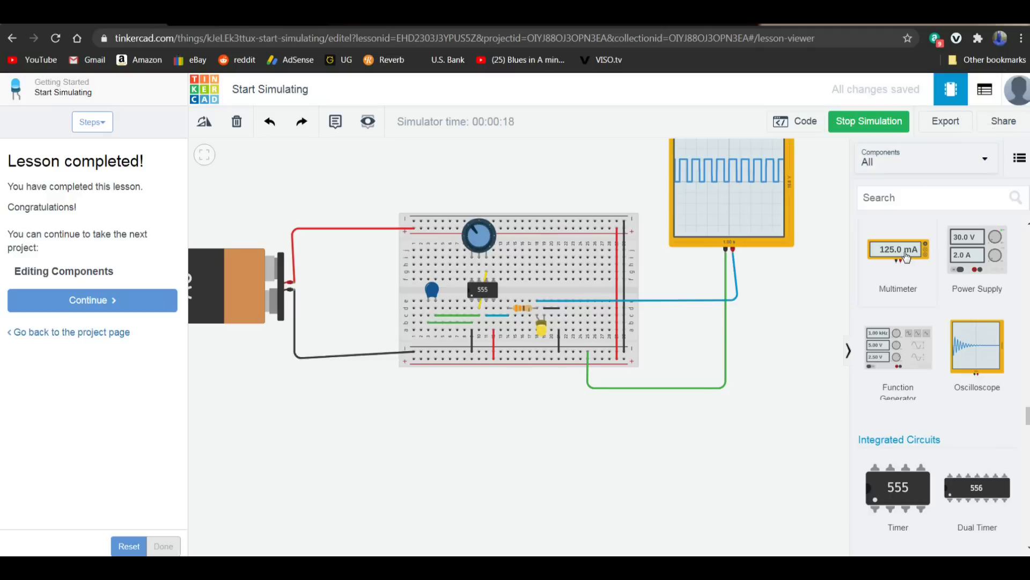
- Place a multimeter on the canvas above the breadboard
mouse_move(906, 254)
mouse_down()
mouse_move(747, 235)
mouse_move(529, 166)
mouse_move(360, 175)
mouse_move(342, 195)
mouse_up()
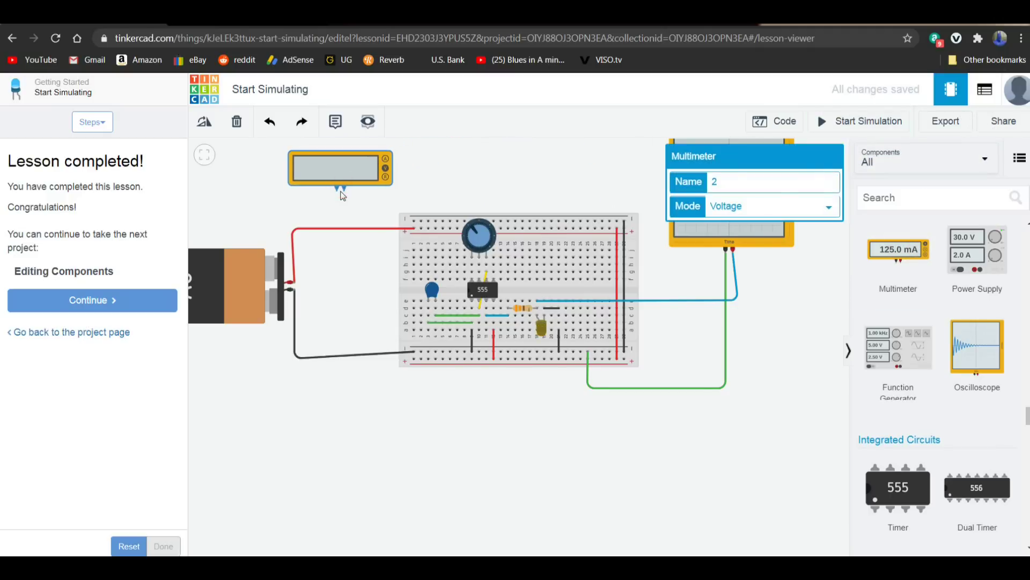
- Connect the multimeter's positive probe to the top rail with a red lead
click(497, 170)
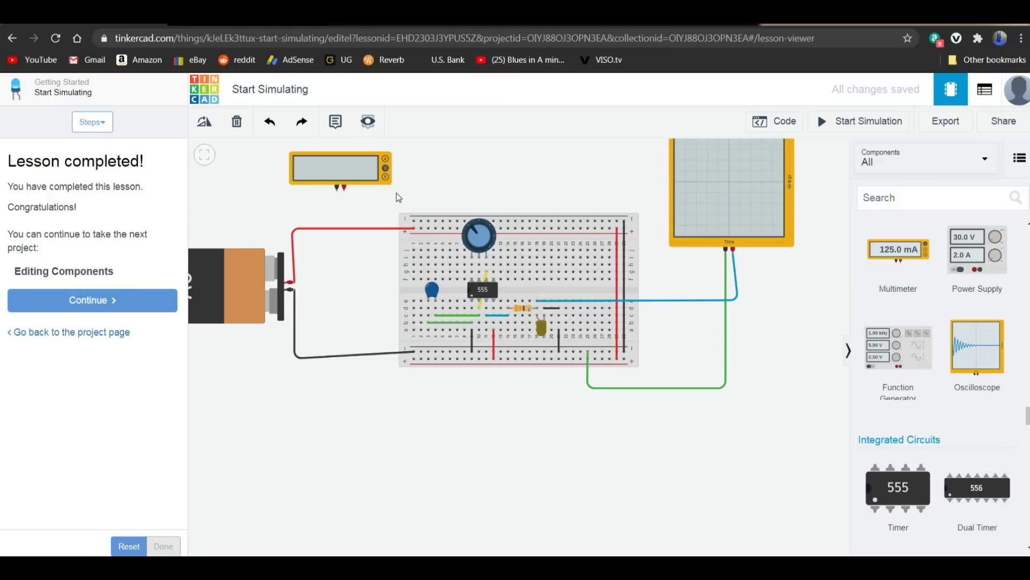
click(344, 191)
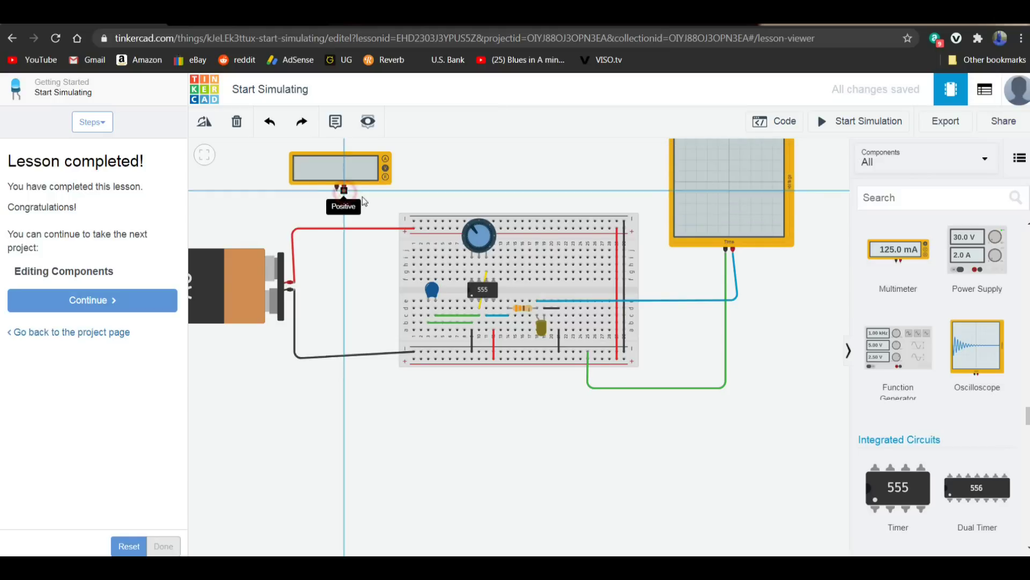
click(422, 229)
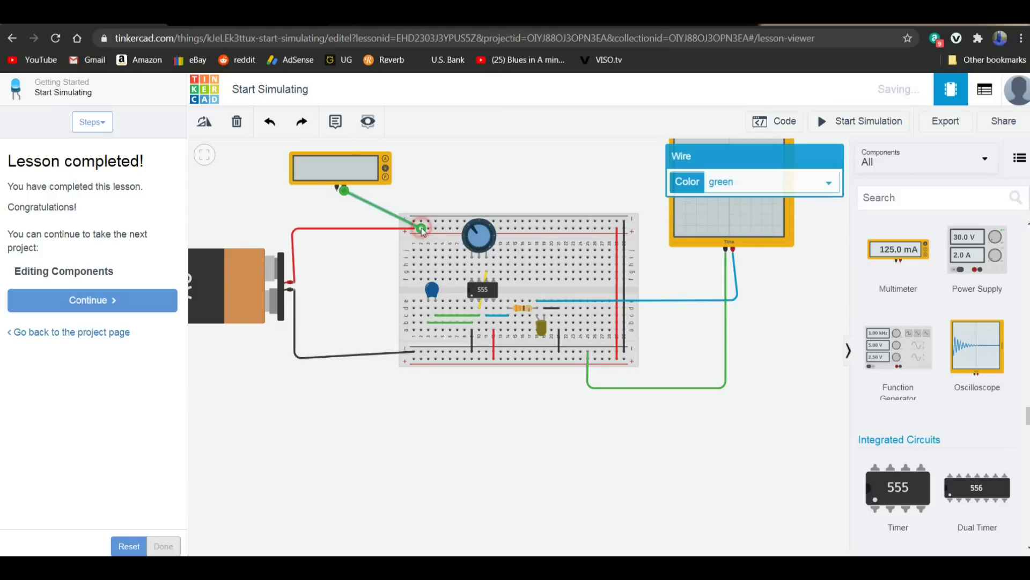
click(711, 184)
click(708, 206)
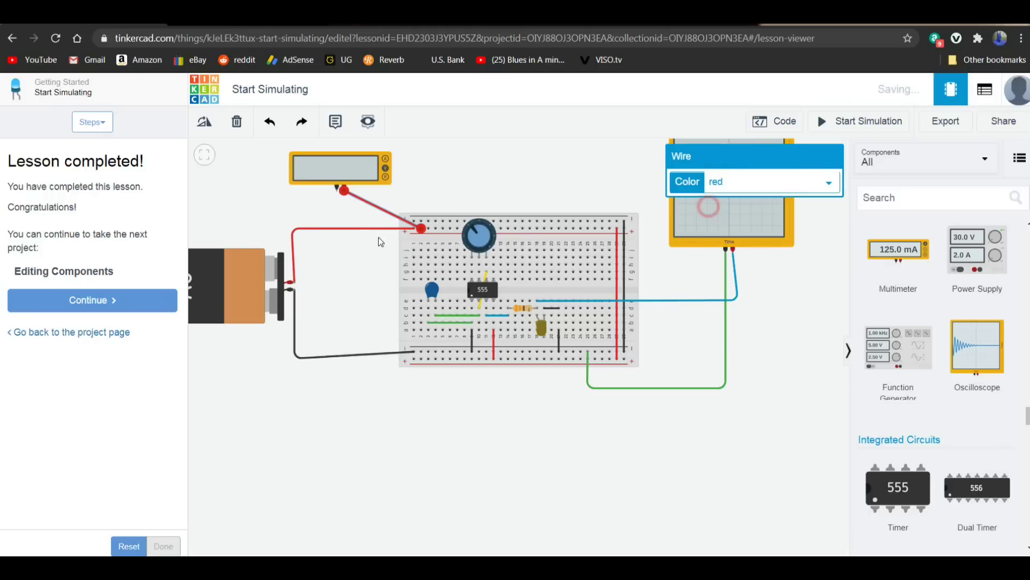
- Add a black negative lead to the top rail, simulate to read 8.98 V, and place a second multimeter
click(336, 200)
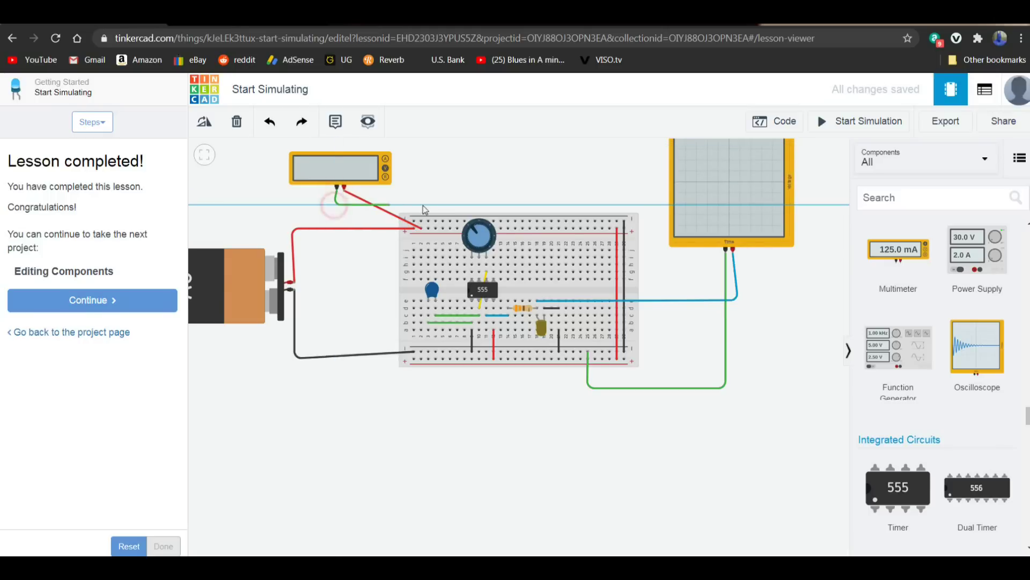
click(439, 205)
click(436, 221)
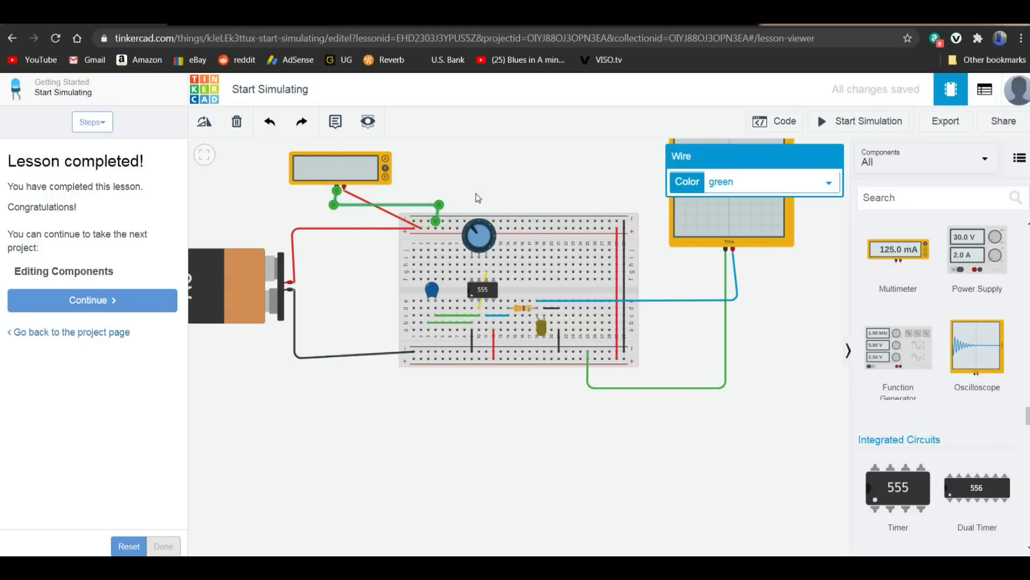
click(754, 182)
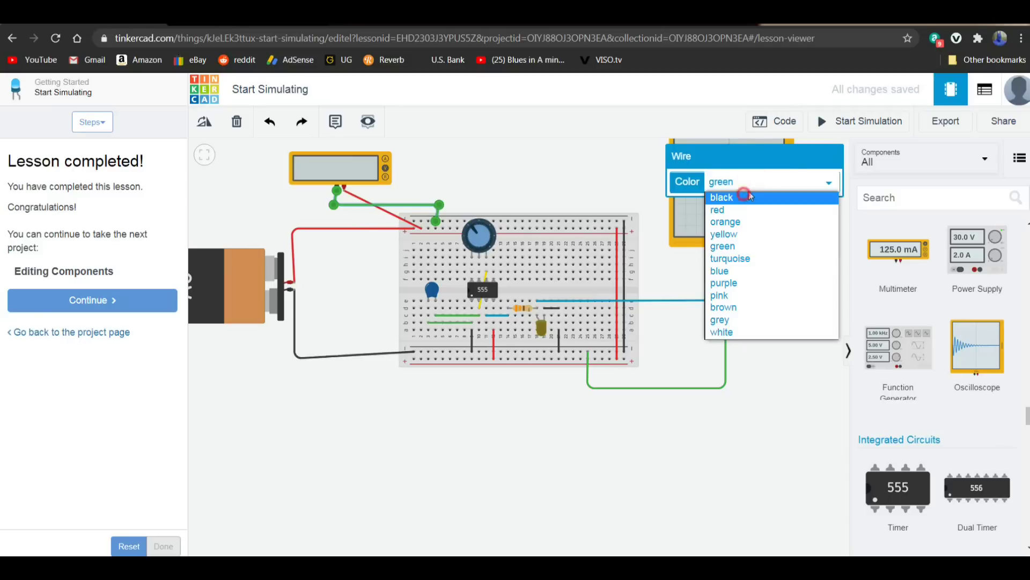
click(743, 197)
click(835, 122)
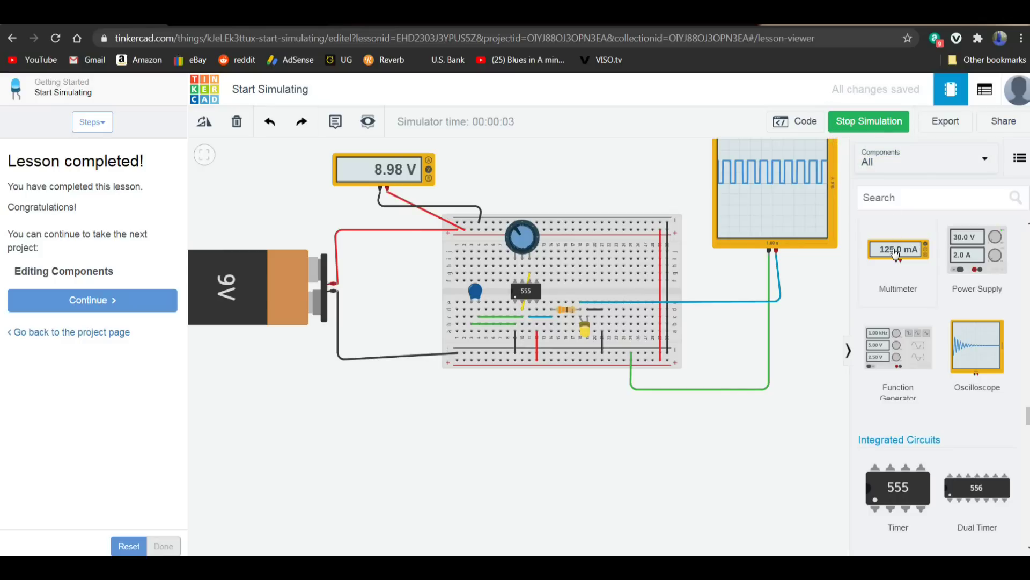
drag(898, 254, 590, 193)
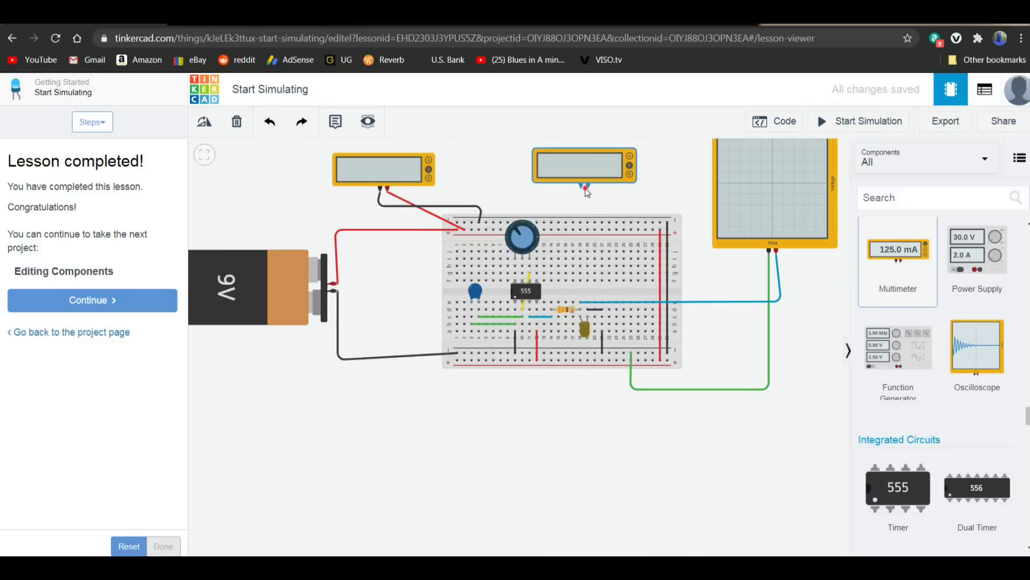
- Connect the second multimeter's negative lead to the breadboard
click(588, 194)
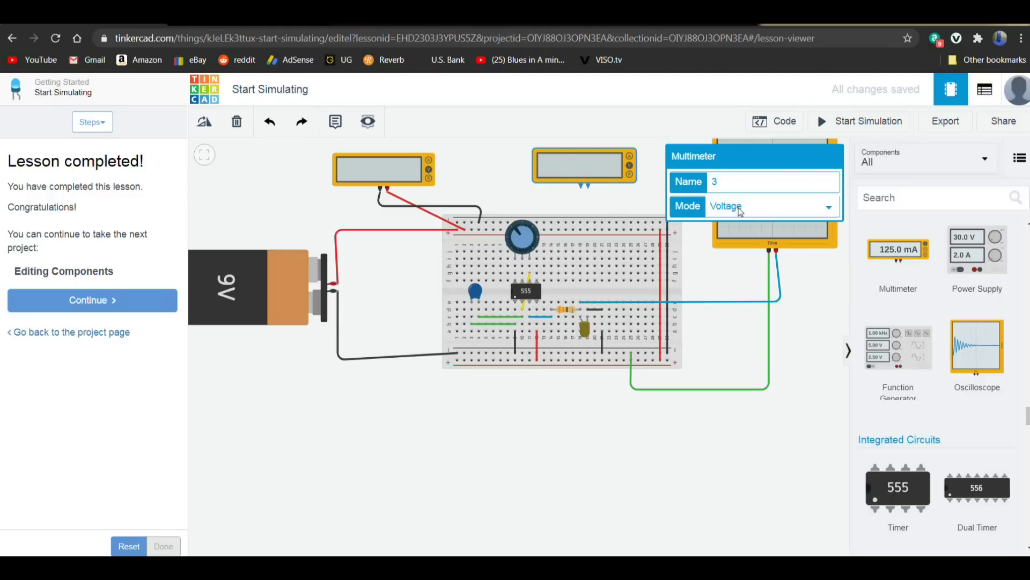
click(642, 199)
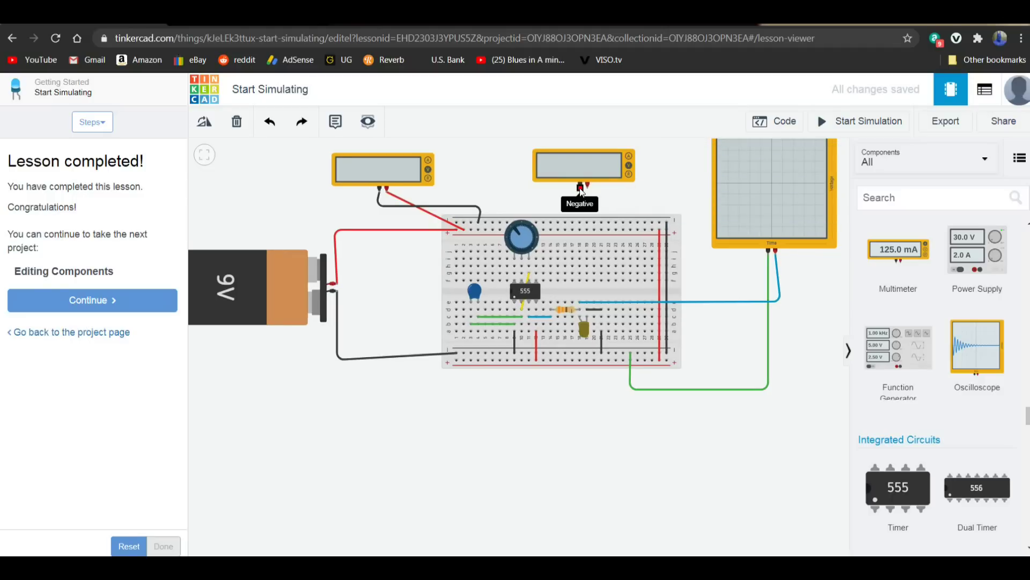
click(580, 187)
click(579, 222)
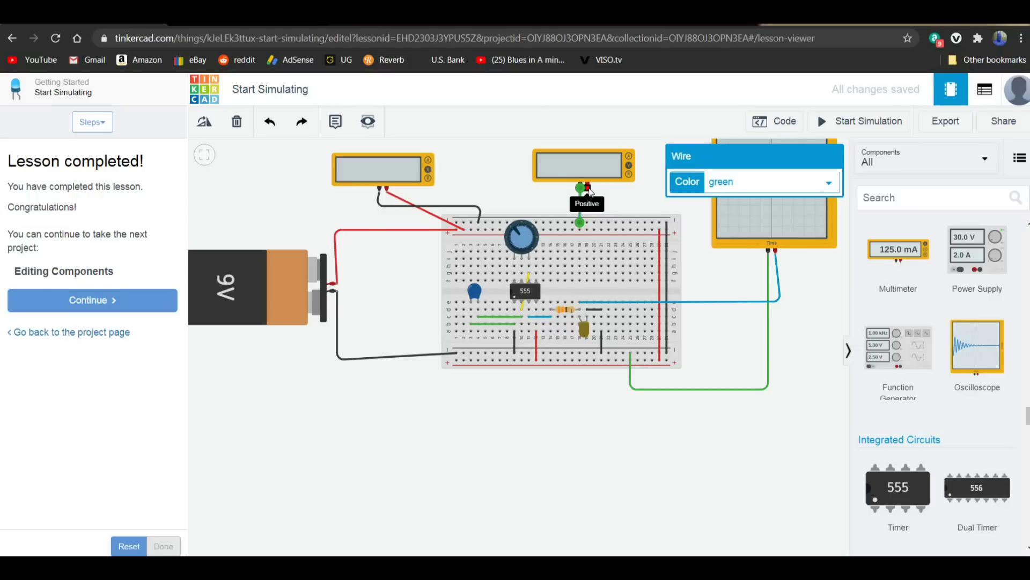
- Run a blue positive lead below the 555 chip and simulate to read 6.86 V
click(589, 187)
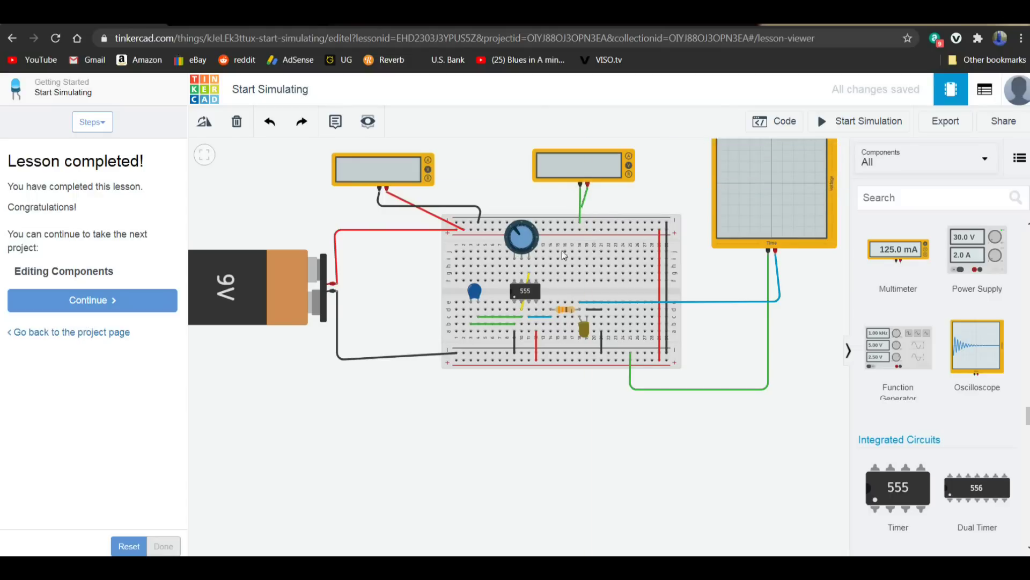
click(530, 309)
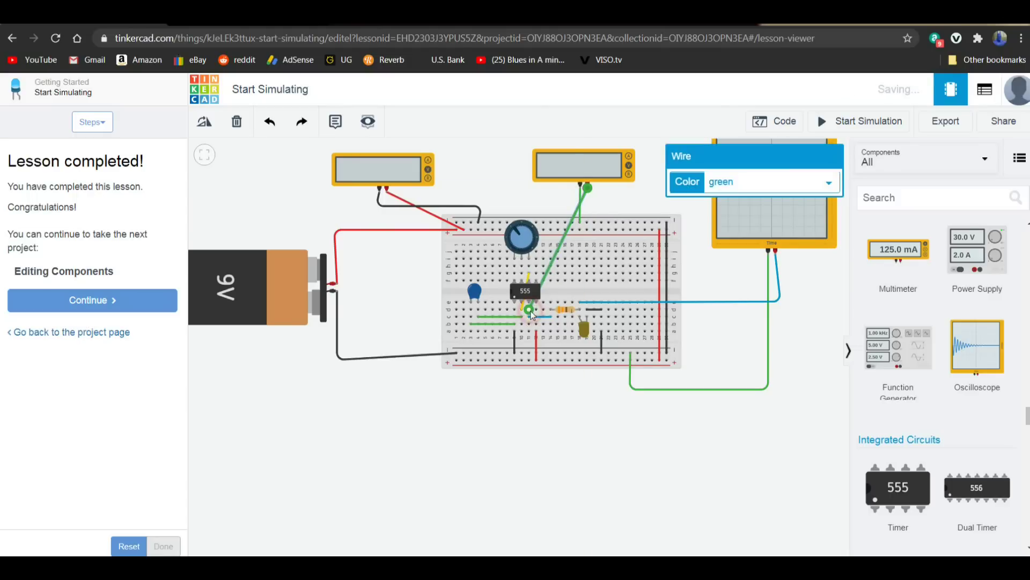
click(733, 185)
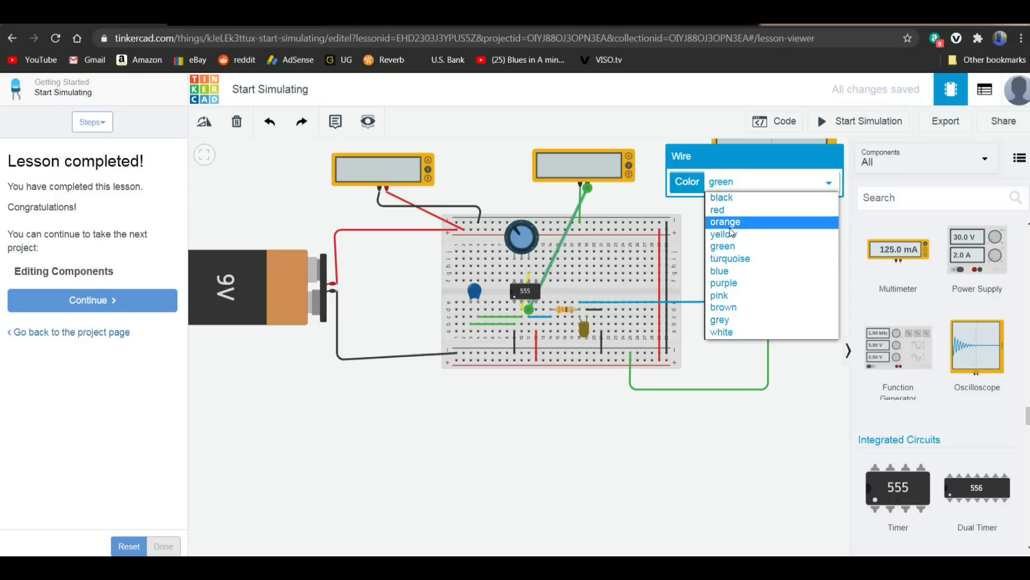
click(725, 268)
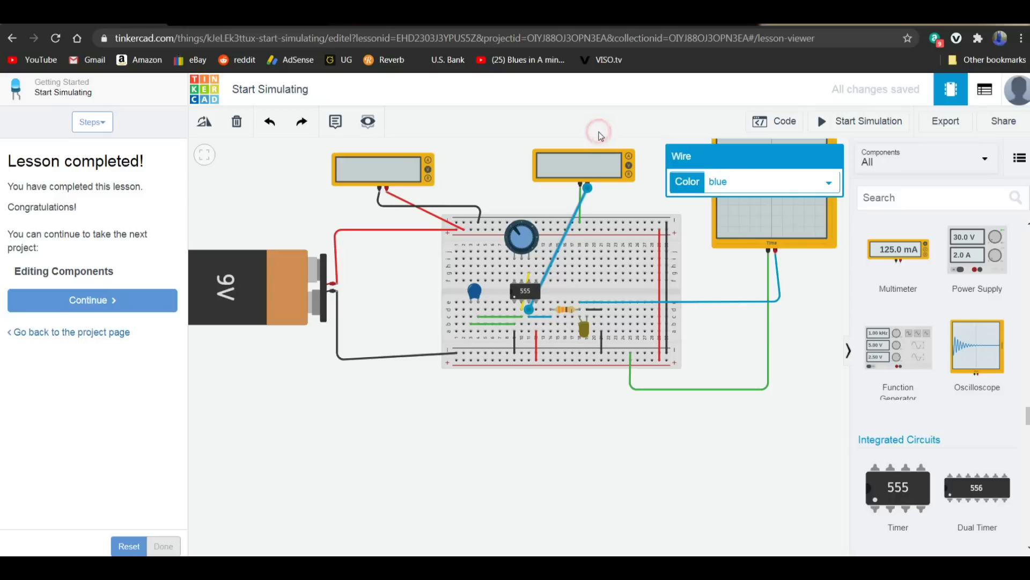
click(838, 125)
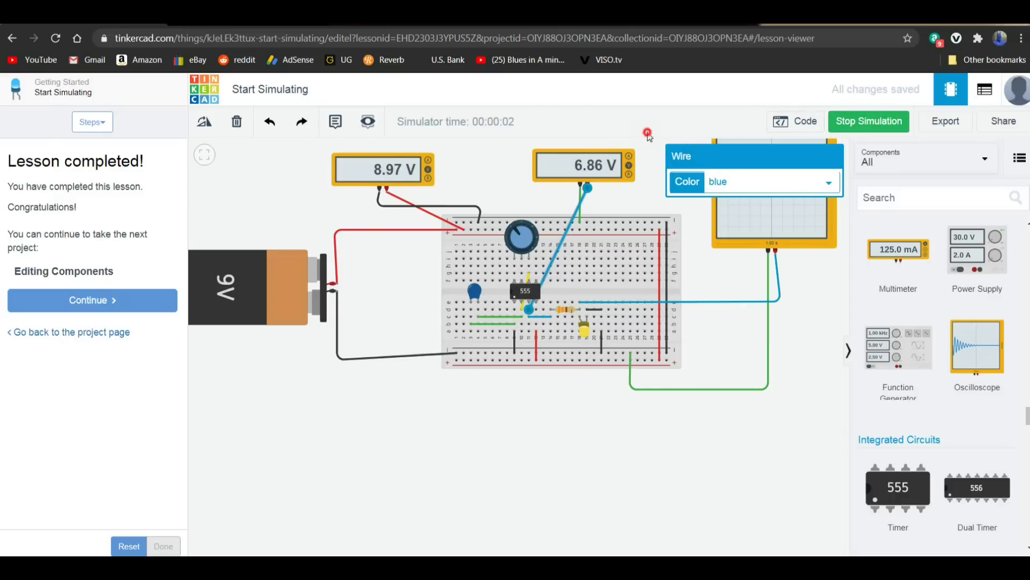
- Confirm the lead stays blue, deselect it, and stop the simulation
click(716, 156)
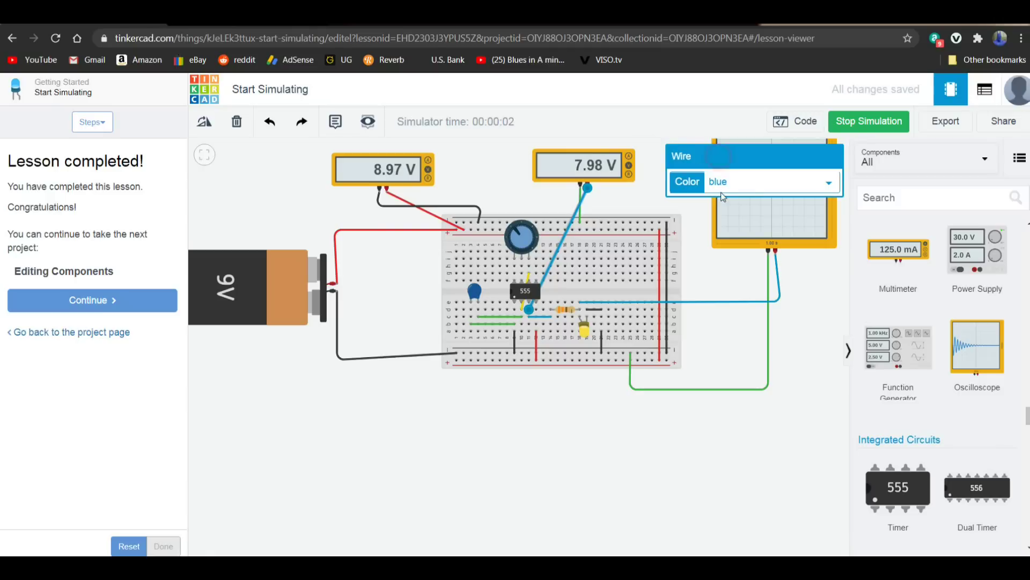
click(747, 183)
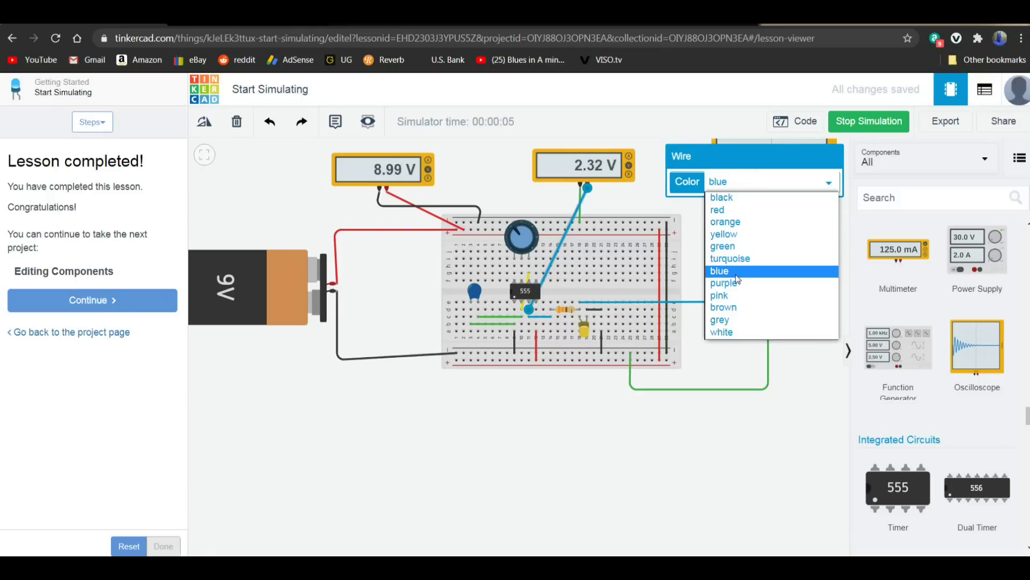
click(719, 270)
click(798, 341)
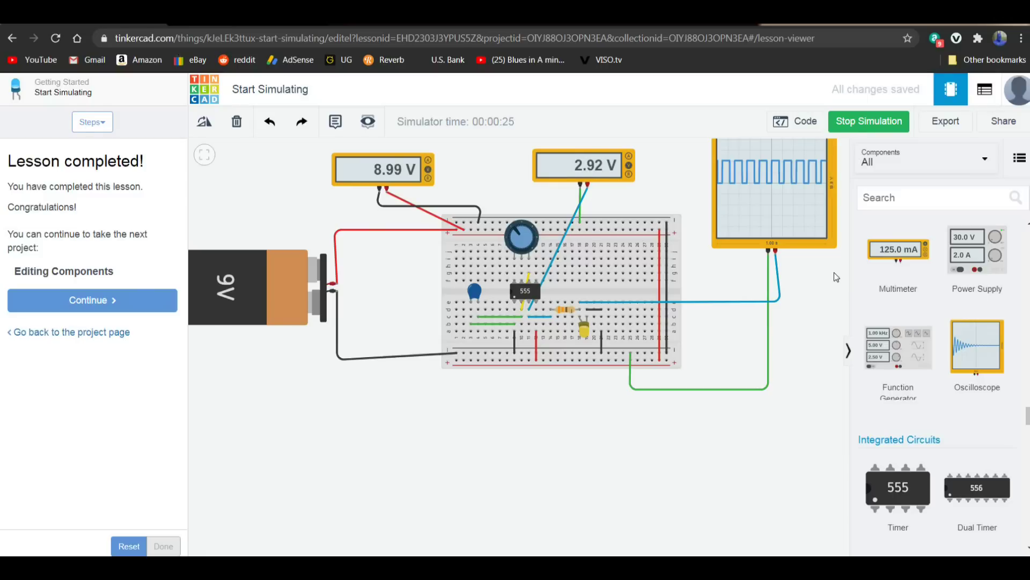
click(867, 120)
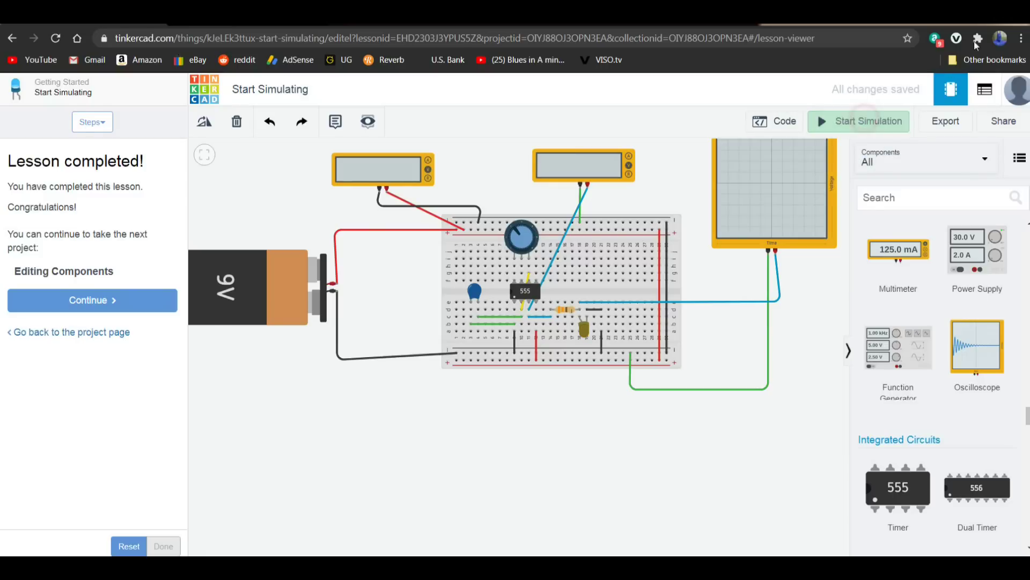